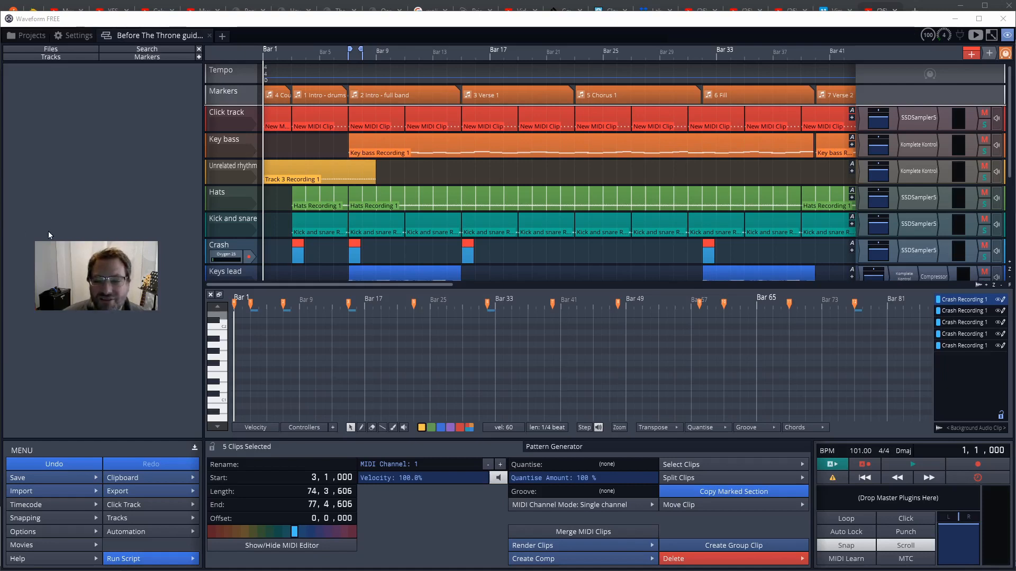
- Look through the song arrangement and its tracks from the click track down to Track 10
scroll(395, 175, "down", 3)
scroll(393, 184, "up", 2)
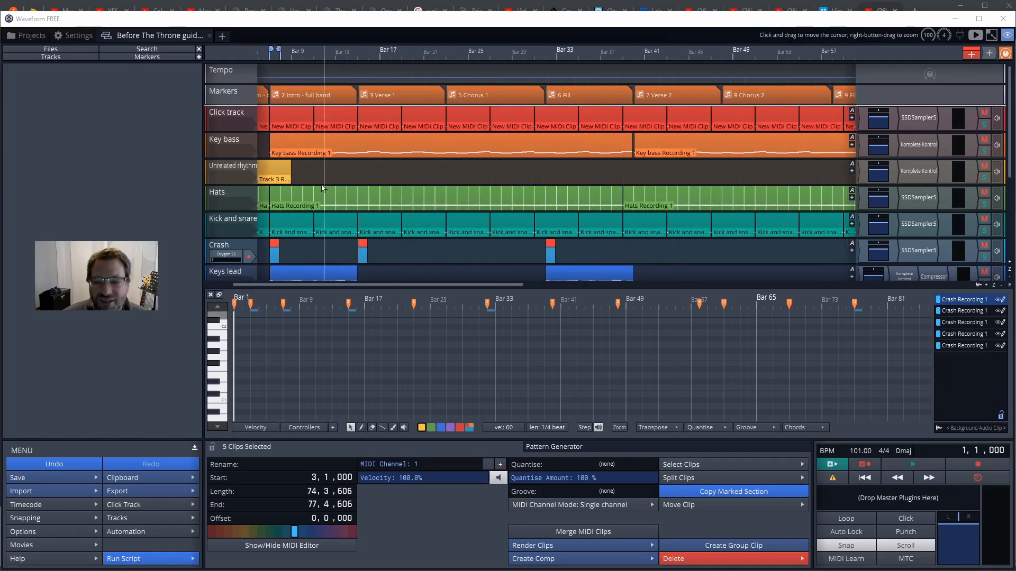
scroll(235, 183, "down", 3)
scroll(230, 190, "down", 1)
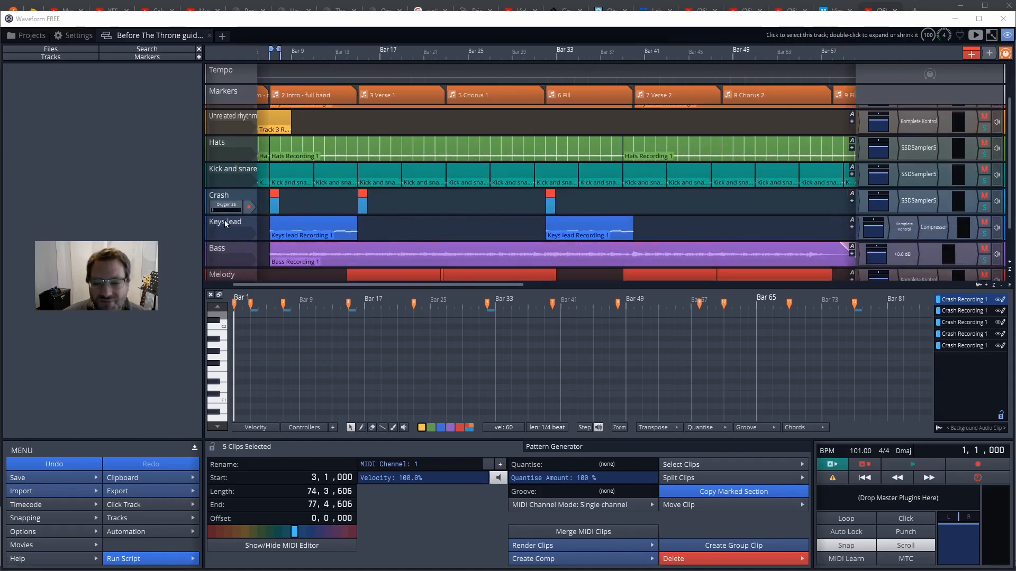
scroll(225, 211, "up", 5)
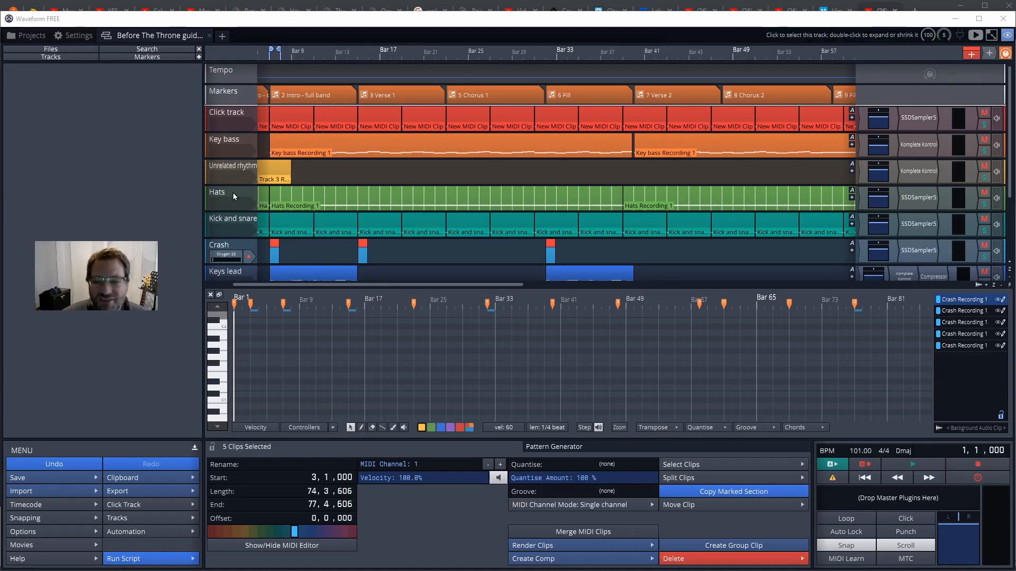
scroll(231, 212, "down", 3)
scroll(229, 254, "down", 2)
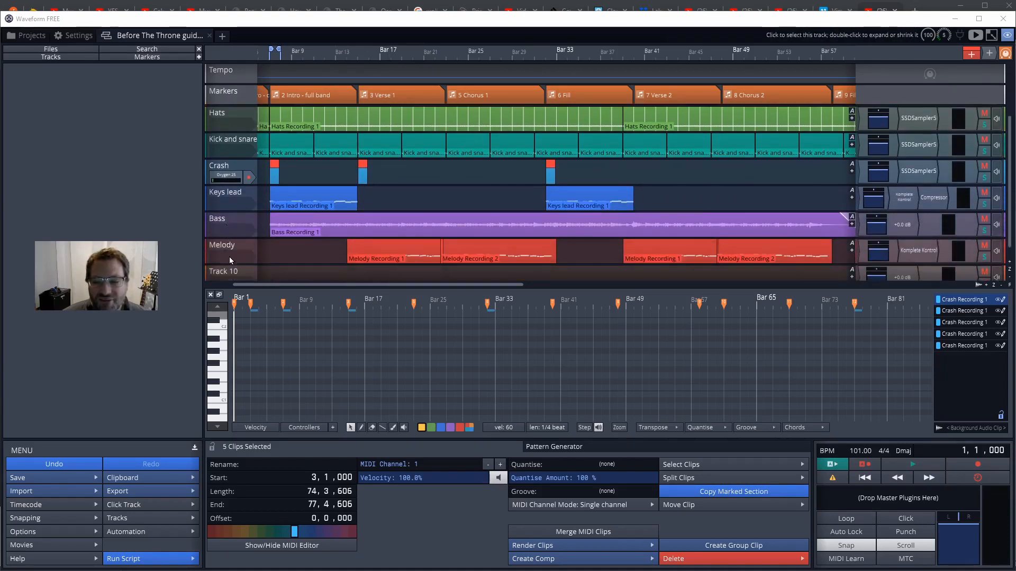
scroll(230, 258, "up", 2)
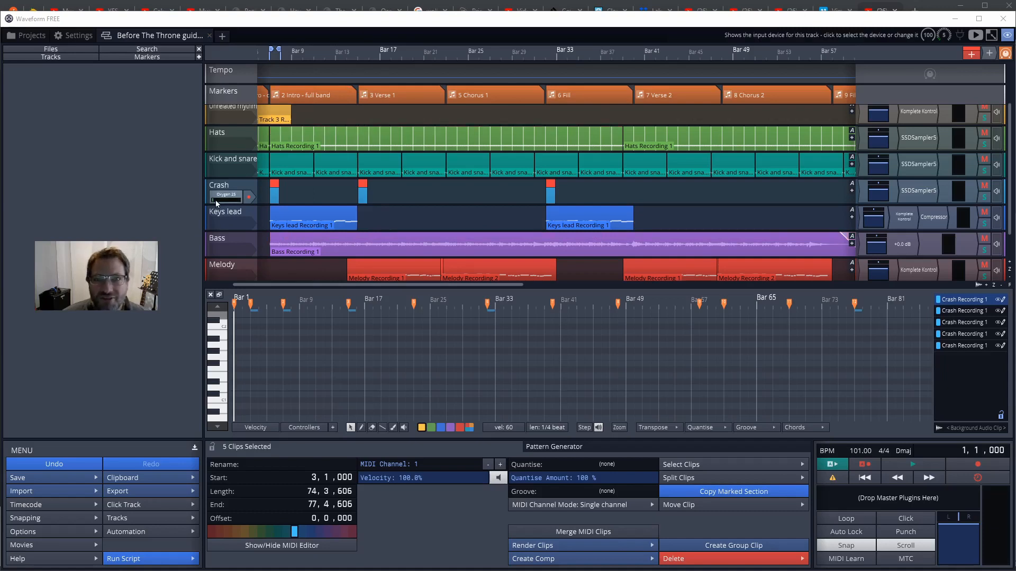
- Create a copy of the "Before The Throne guide track" edit in the project and name it "Before The Throne guide for export"
left_click(30, 35)
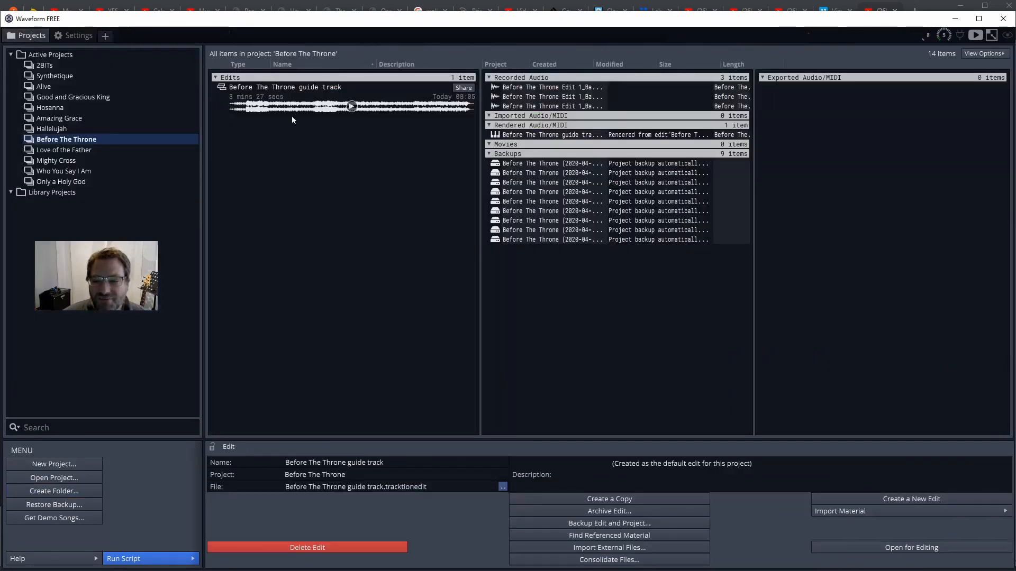
left_click(271, 96)
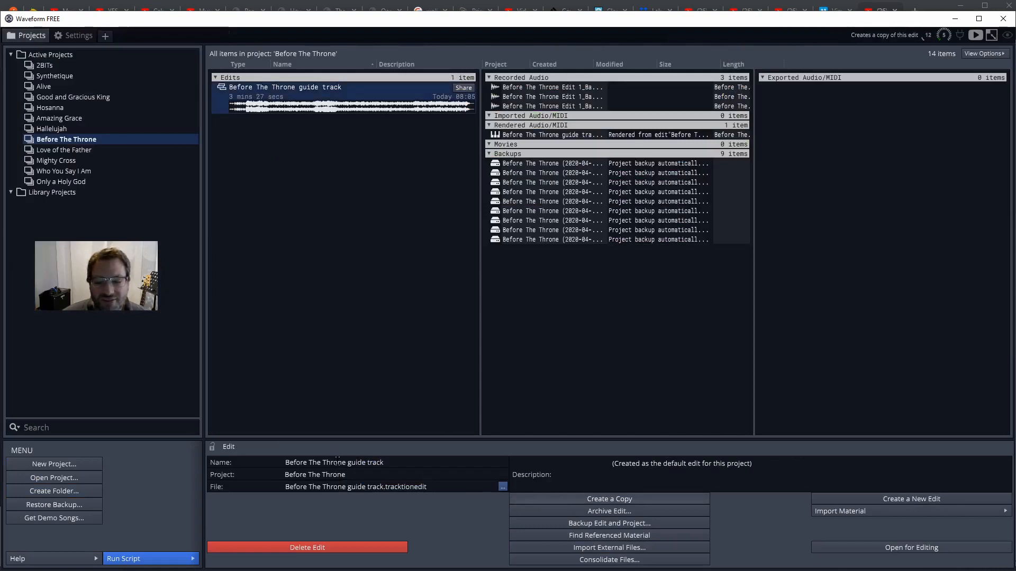
left_click_drag(347, 462, 433, 462)
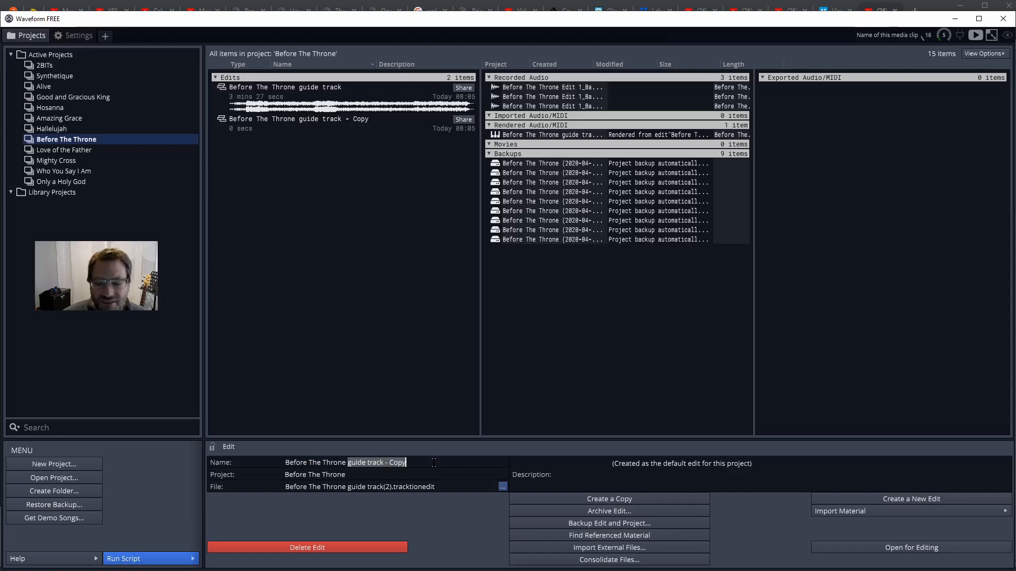
type("guide ")
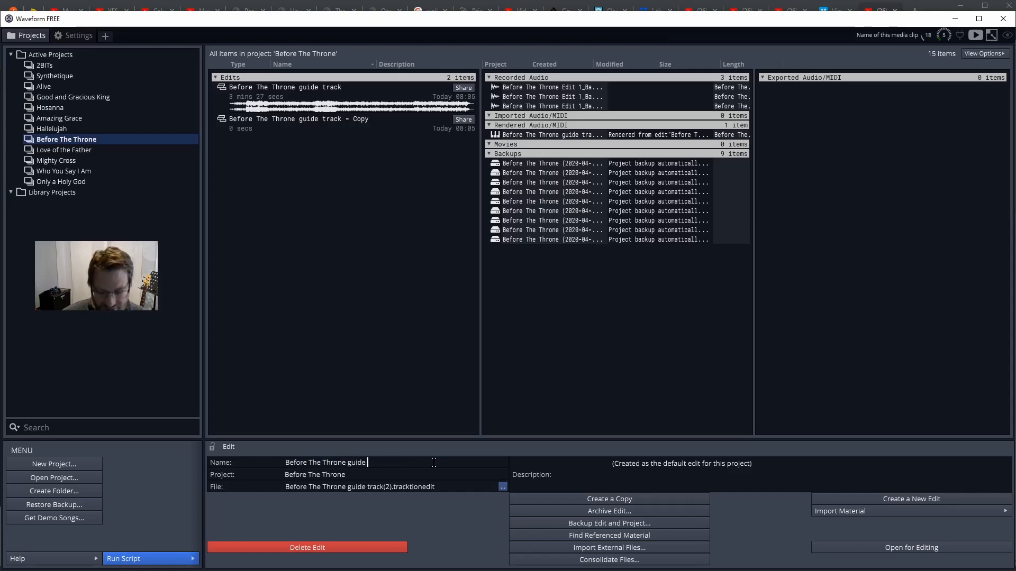
type("for ")
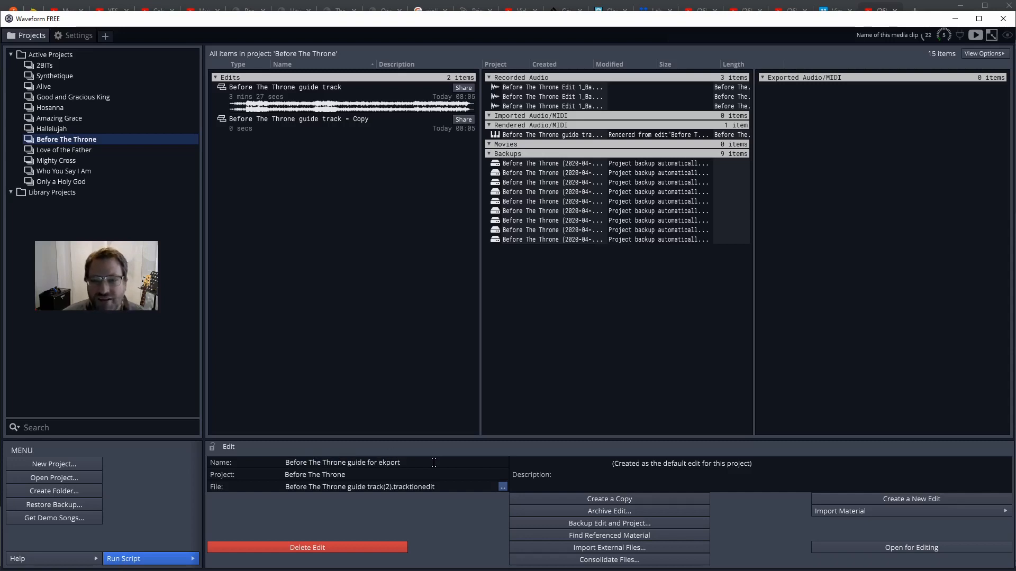
type("ekport")
key("ctrl+shift+Left")
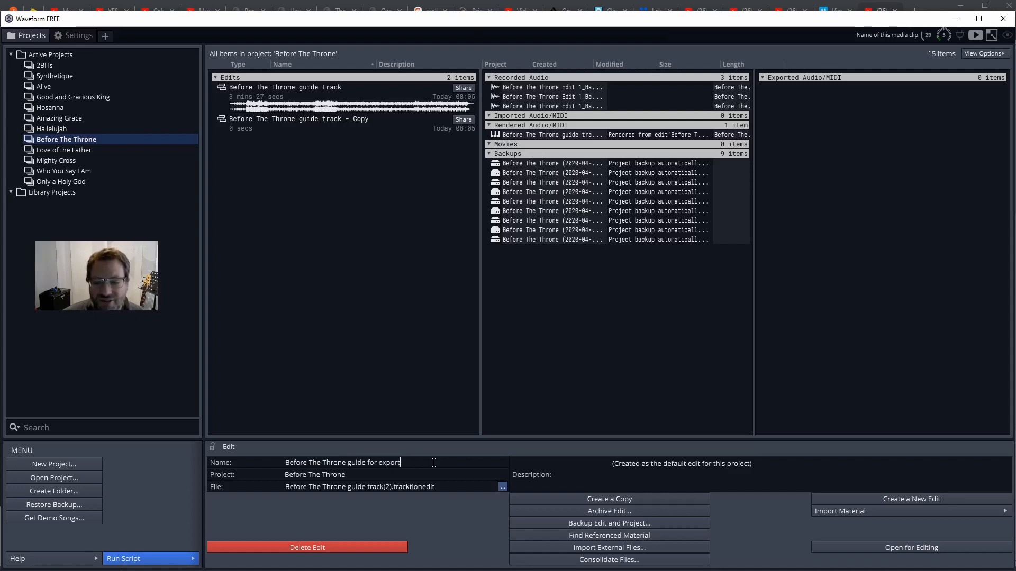
key("Return")
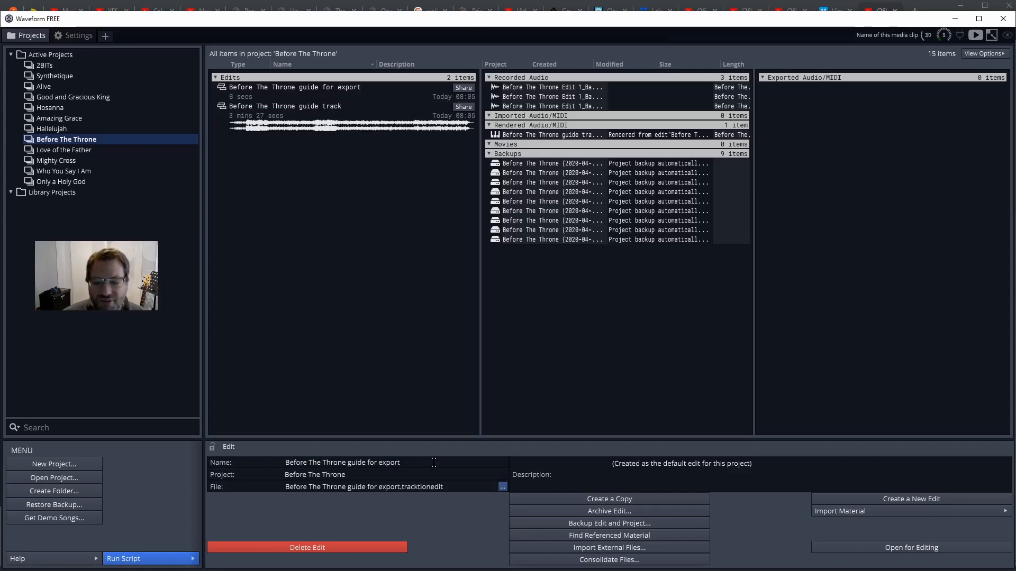
- Open the "Before The Throne guide for export" edit and arm Track 10 to record from Input 1
left_click(343, 88)
double_click(358, 87)
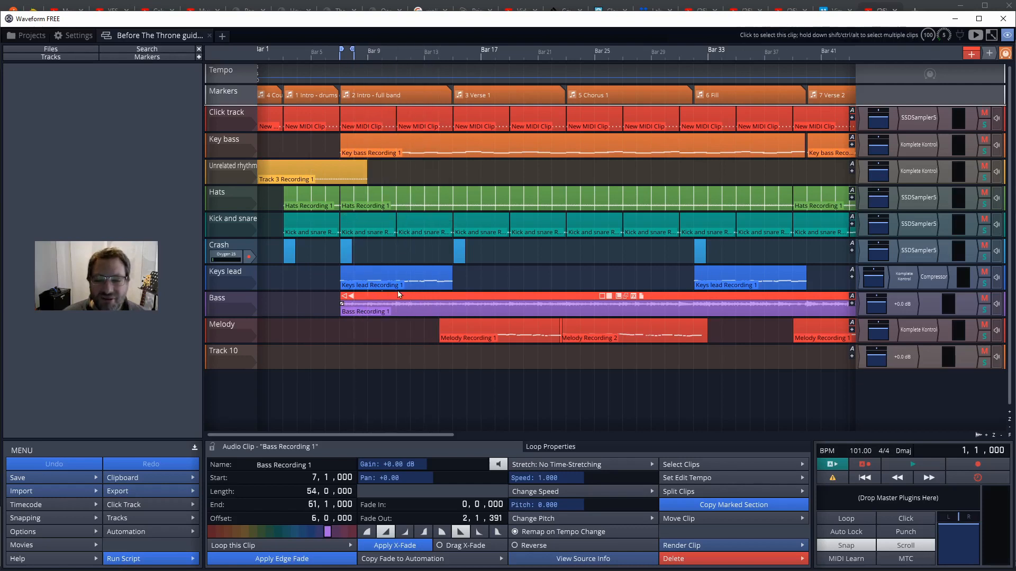
left_click(234, 349)
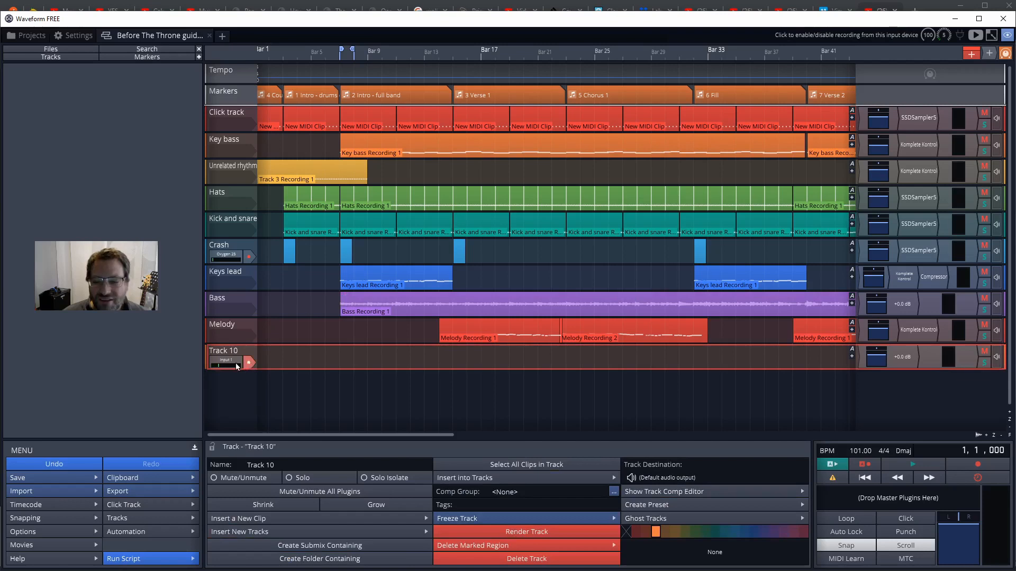
left_click(224, 362)
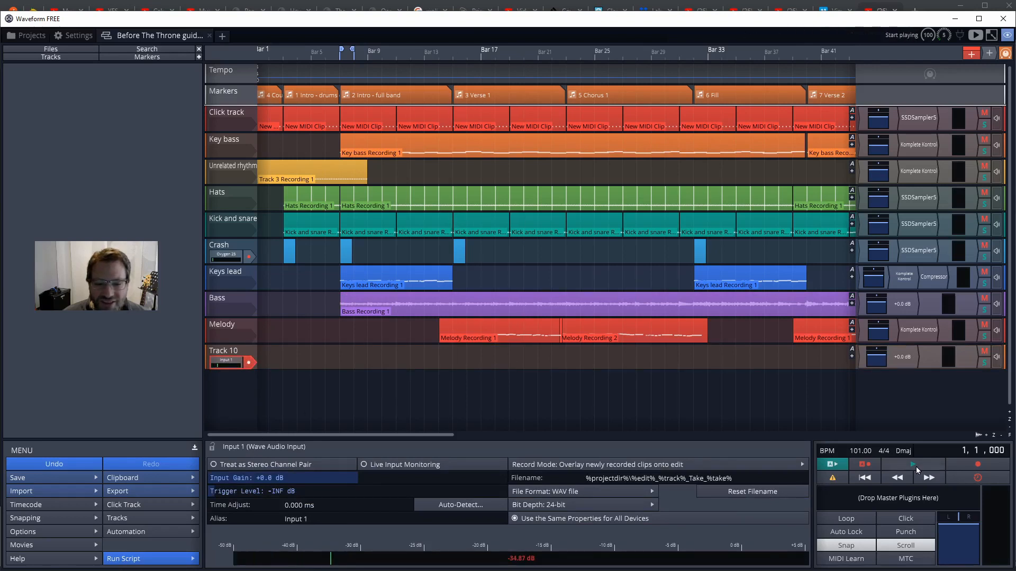
- Record an audio take about three bars long on Track 10, starting at bar 1
left_click(963, 465)
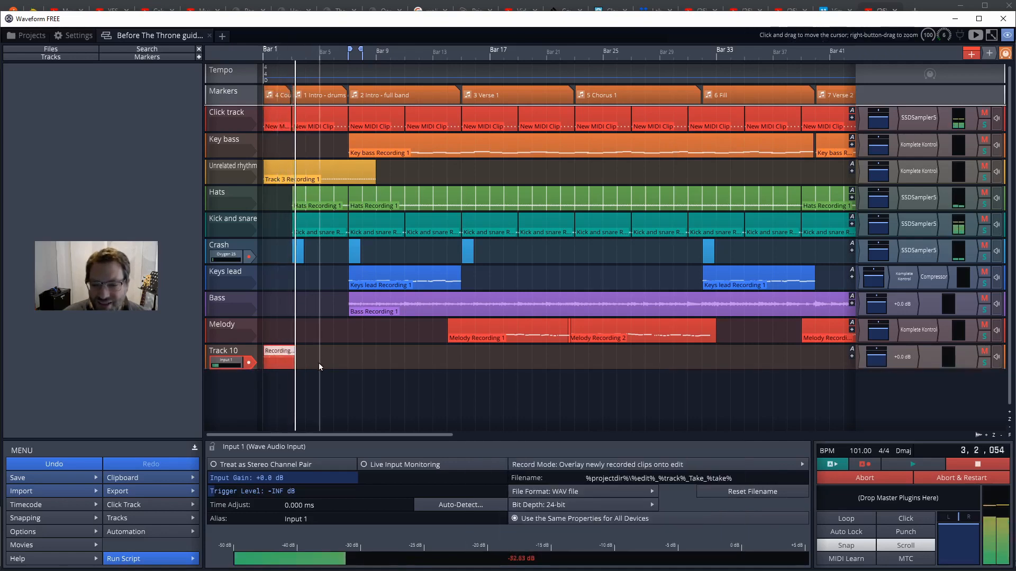
left_click(958, 463)
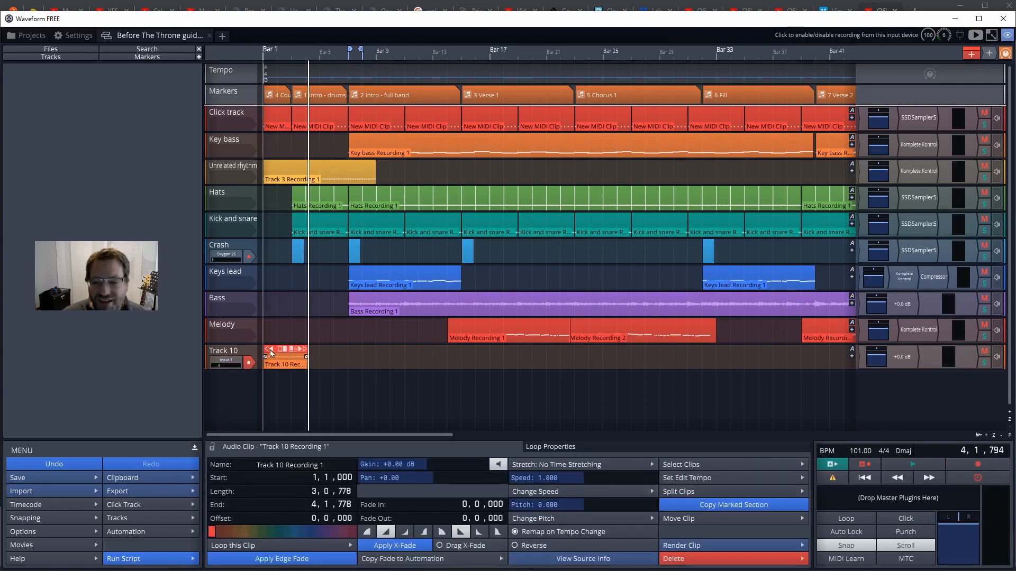
mouse_move(281, 364)
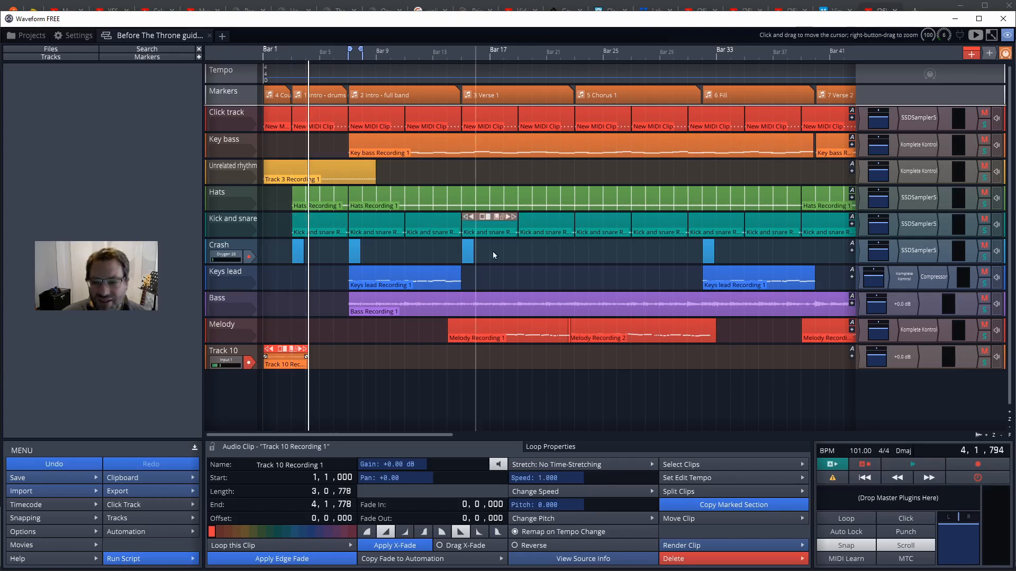
- Switch to File Explorer and open the Recorded folder inside the Before The Throne project folder
left_click(92, 570)
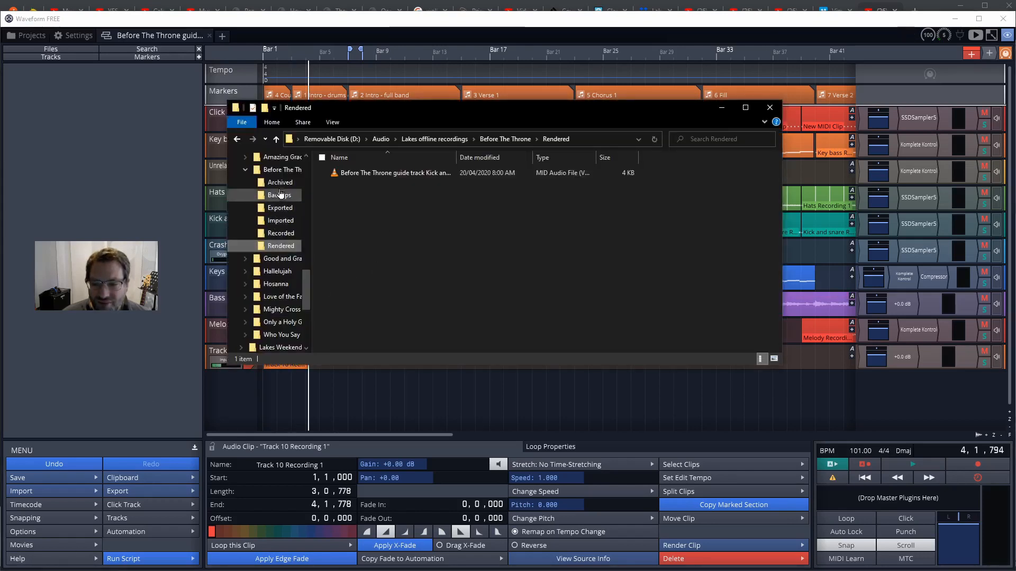
left_click(274, 169)
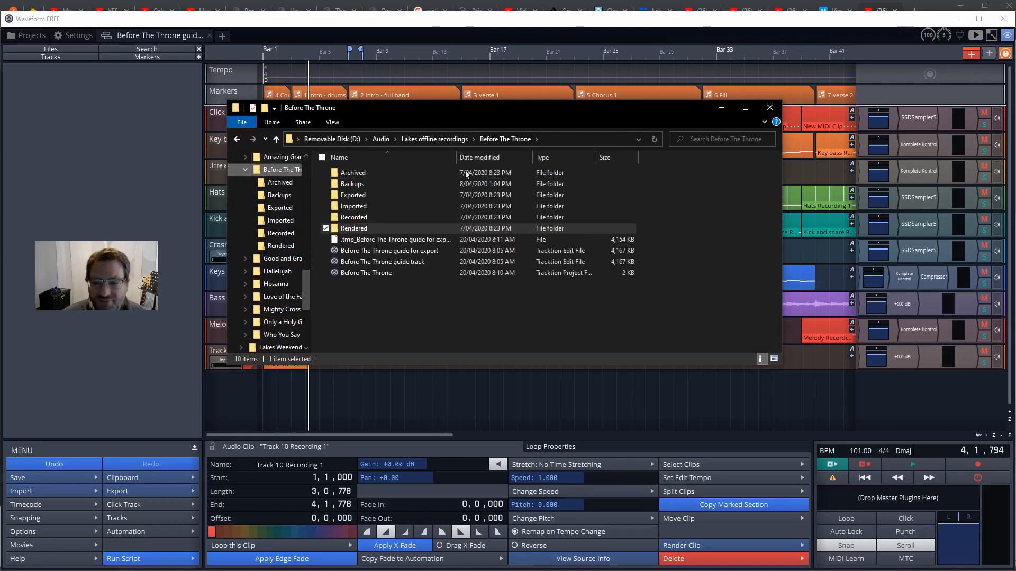
double_click(360, 217)
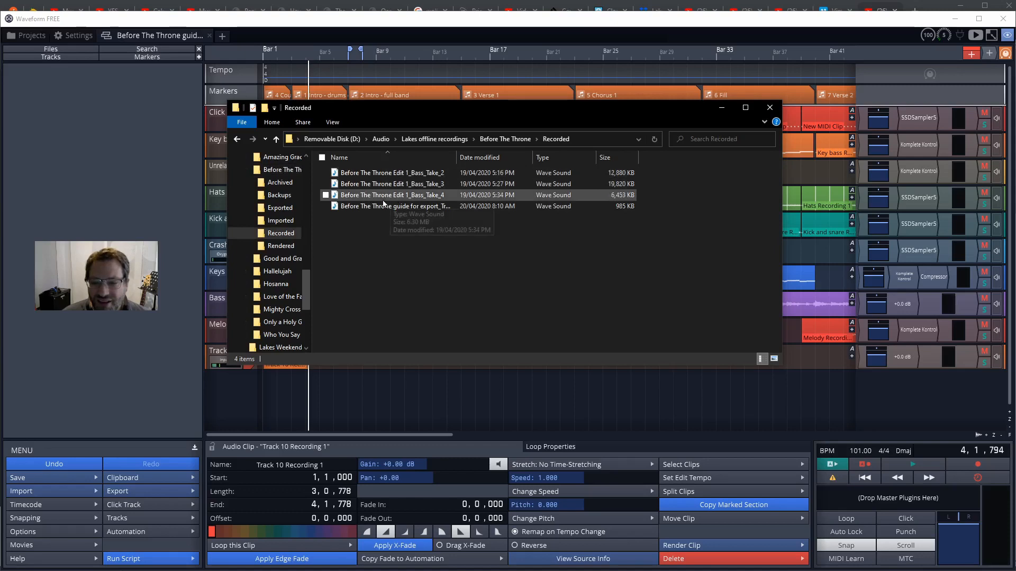
- Widen the Name column and compare the new Track 10 take's file name and size with the earlier bass takes
left_click(367, 209)
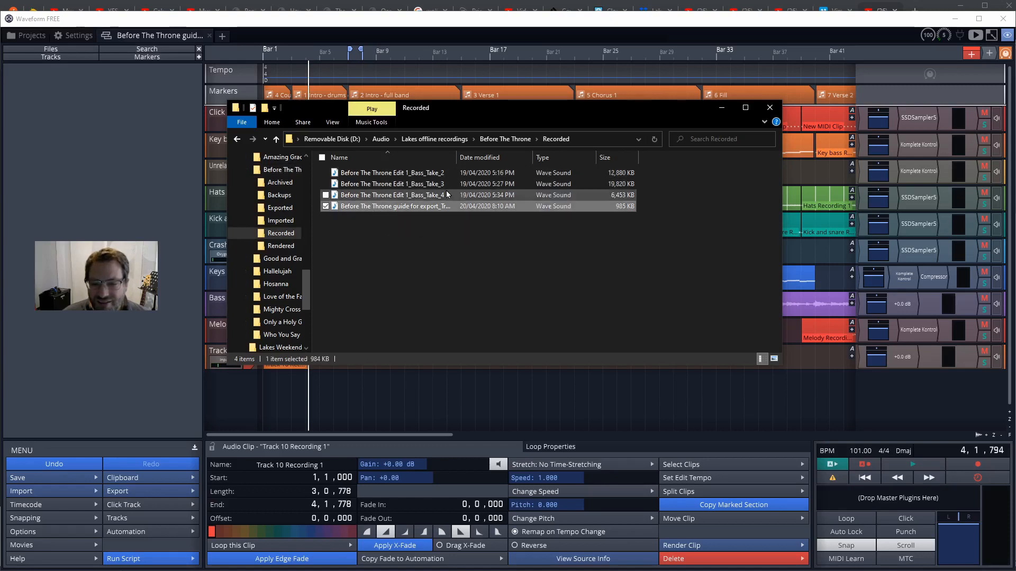
left_click_drag(457, 156, 529, 157)
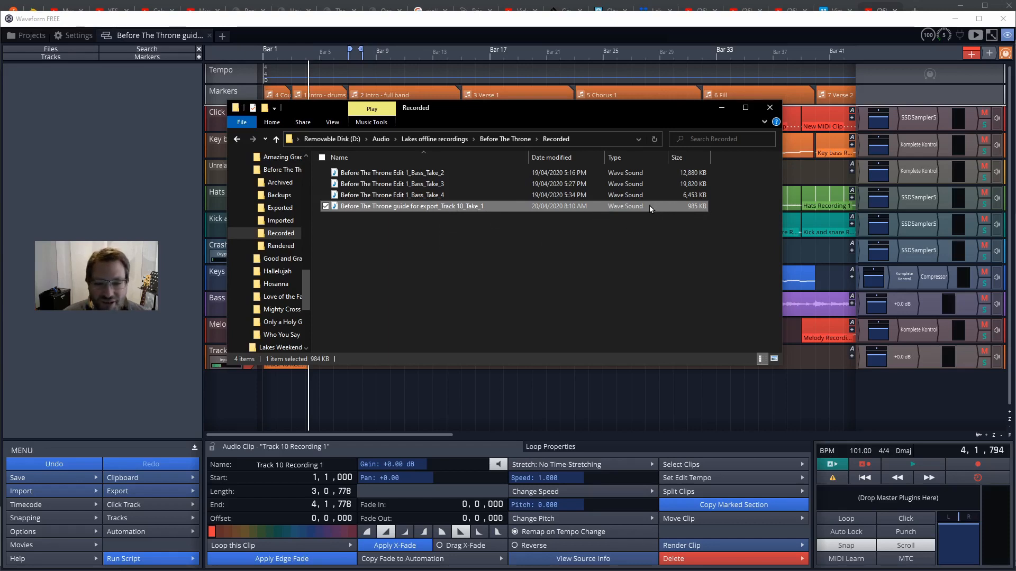
left_click(662, 175)
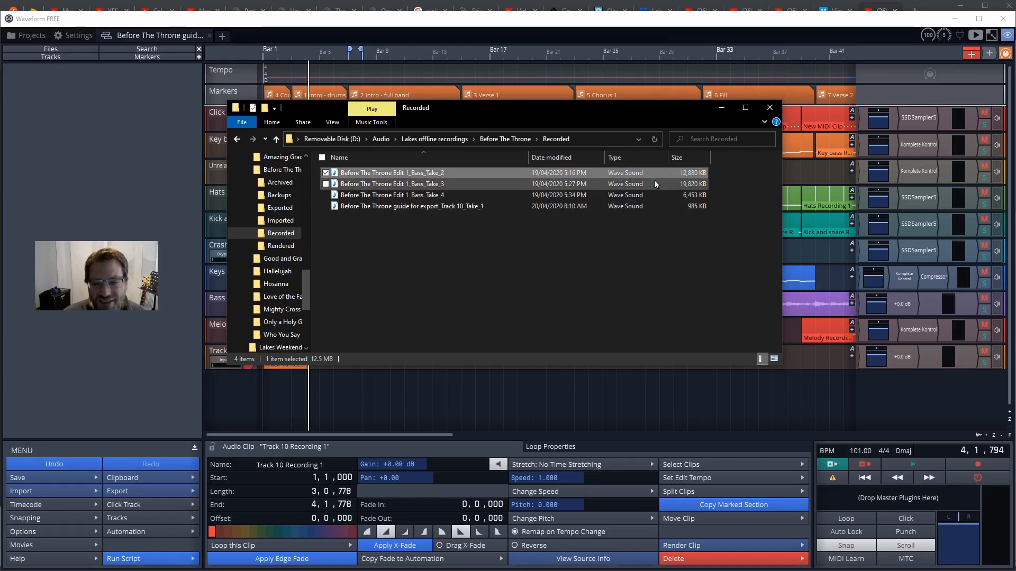
left_click(668, 186)
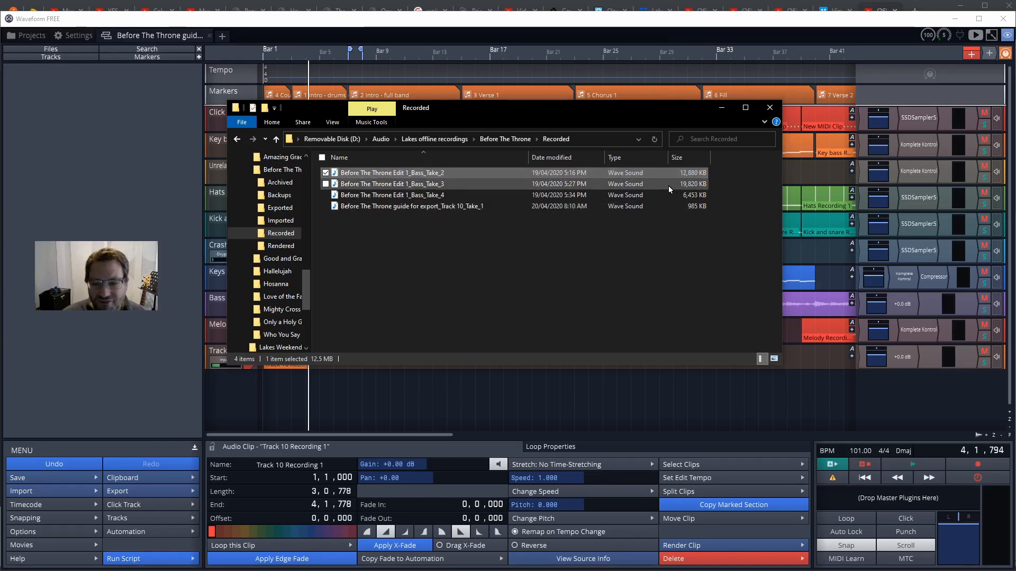
left_click(643, 207)
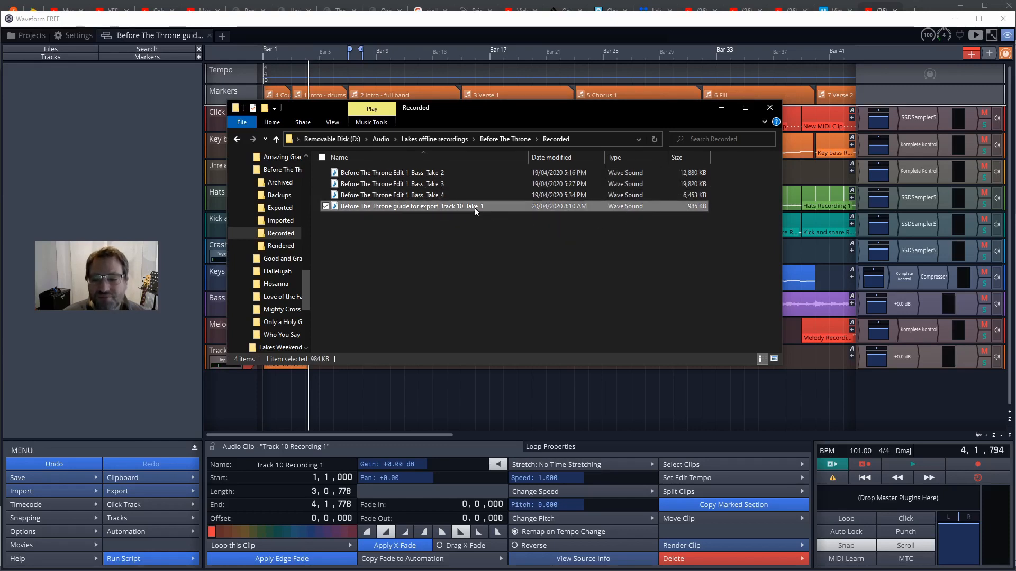
- Copy the "Before The Throne guide for export_Track 10_Take_1" wave file to the clipboard and close File Explorer
right_click(376, 209)
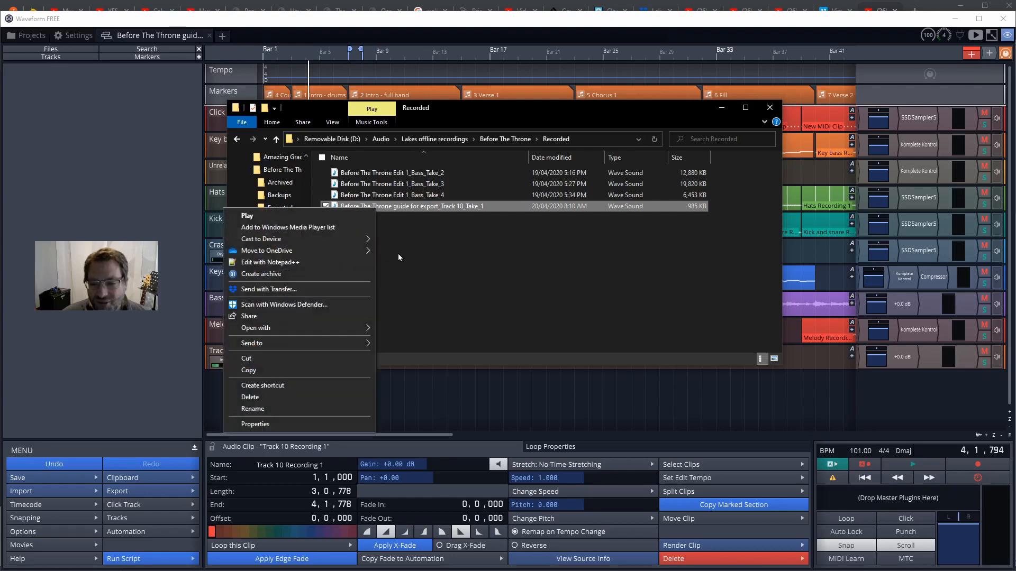
left_click(249, 371)
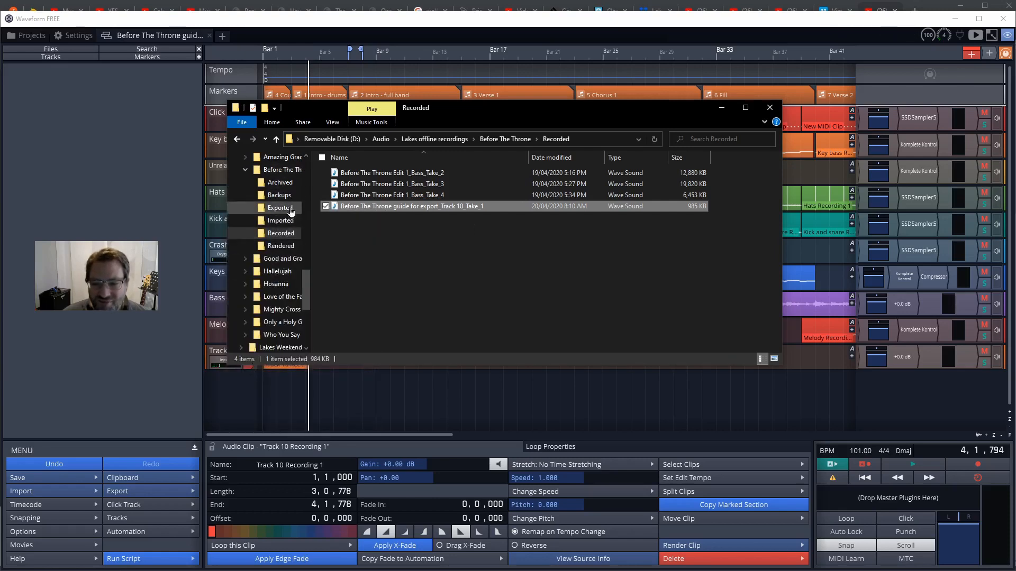
left_click(428, 241)
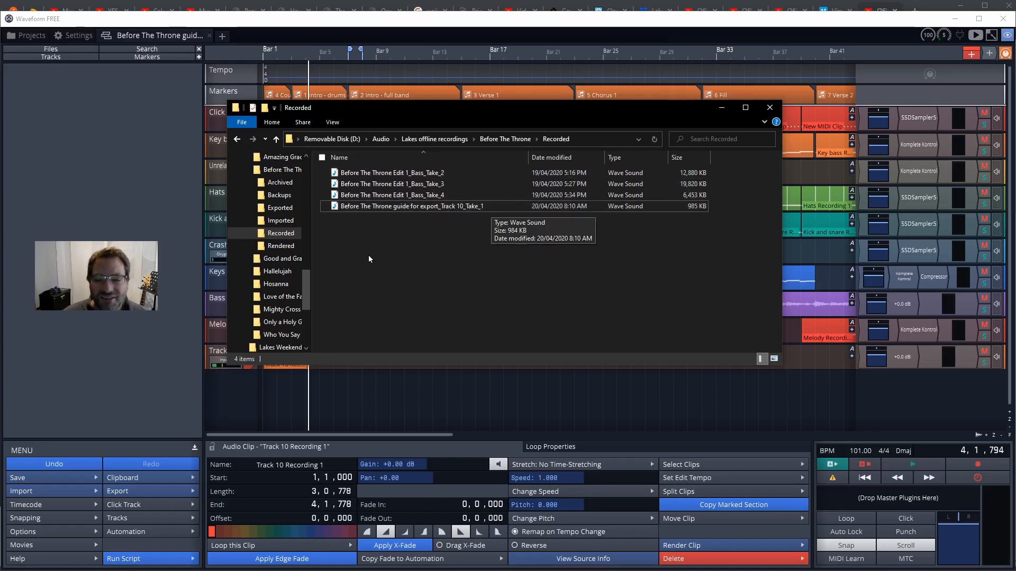
left_click(770, 107)
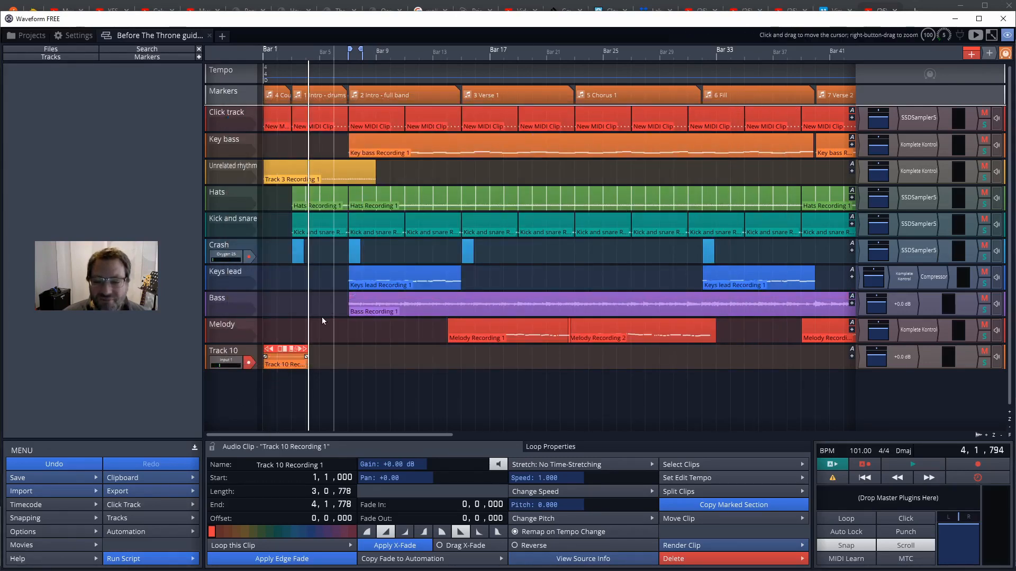
left_click(278, 360)
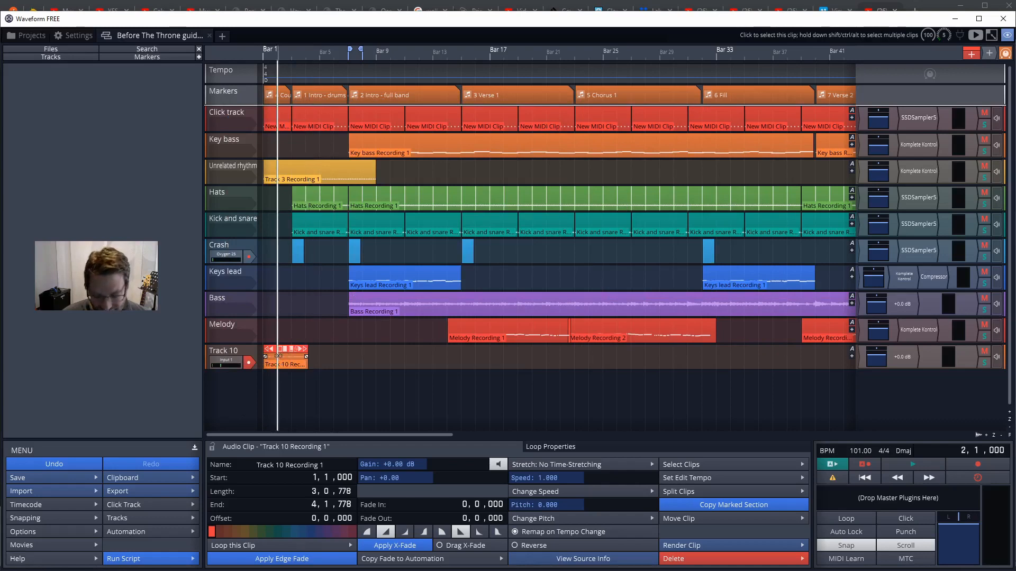
key("Delete")
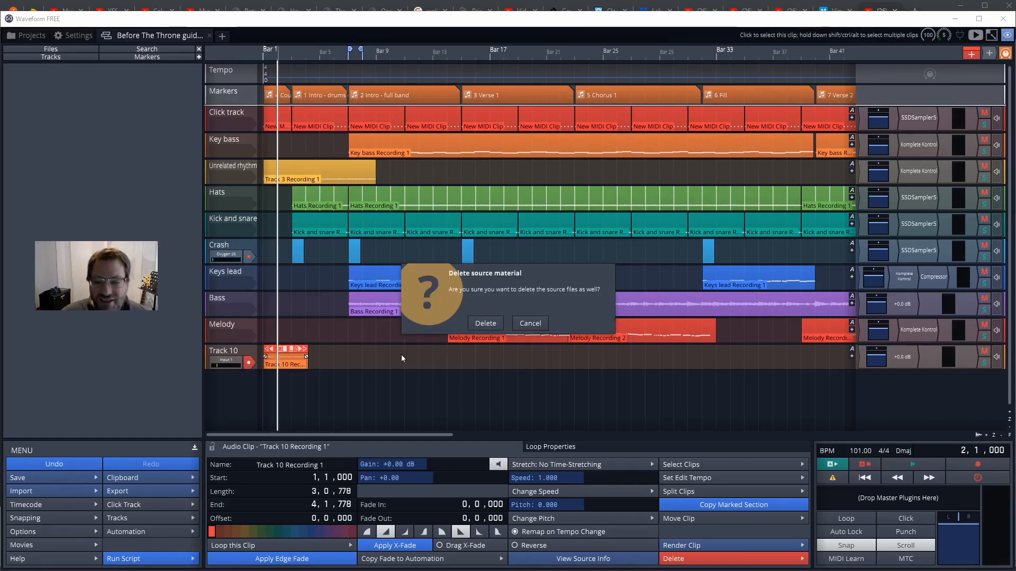
left_click(530, 324)
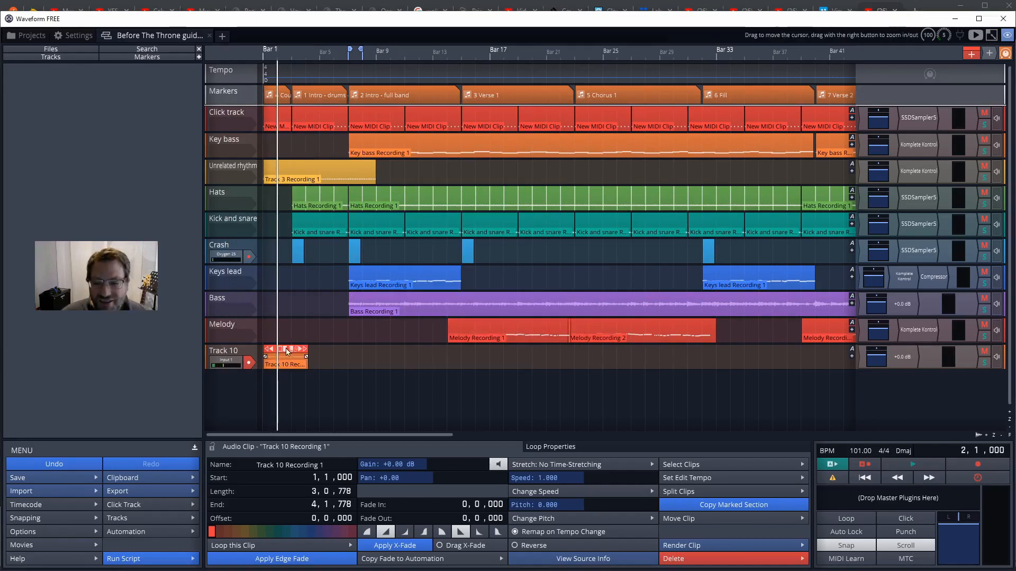
- Move the playback cursor to bar 14, where the first Melody clip starts
left_click(351, 364)
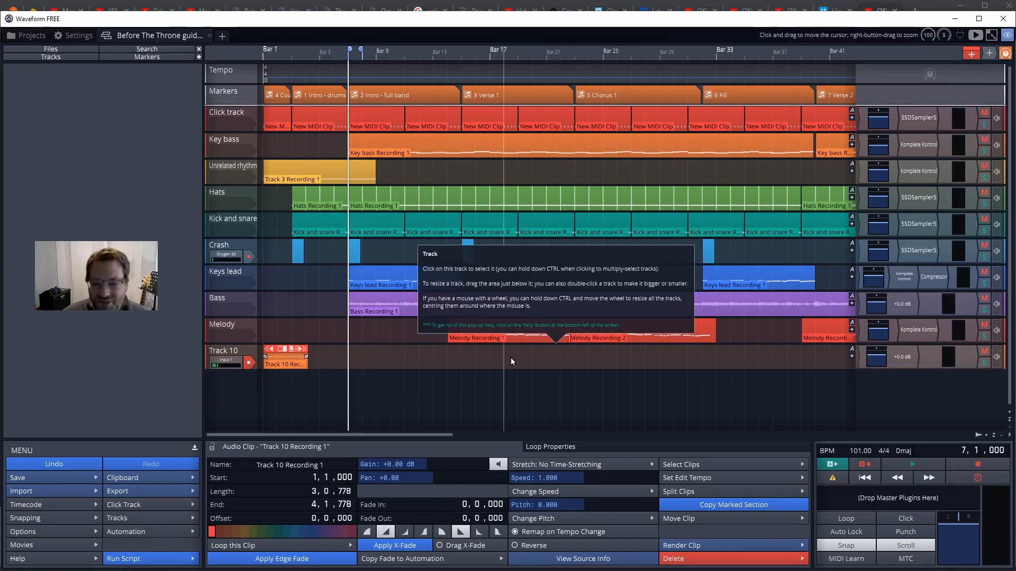
left_click(452, 362)
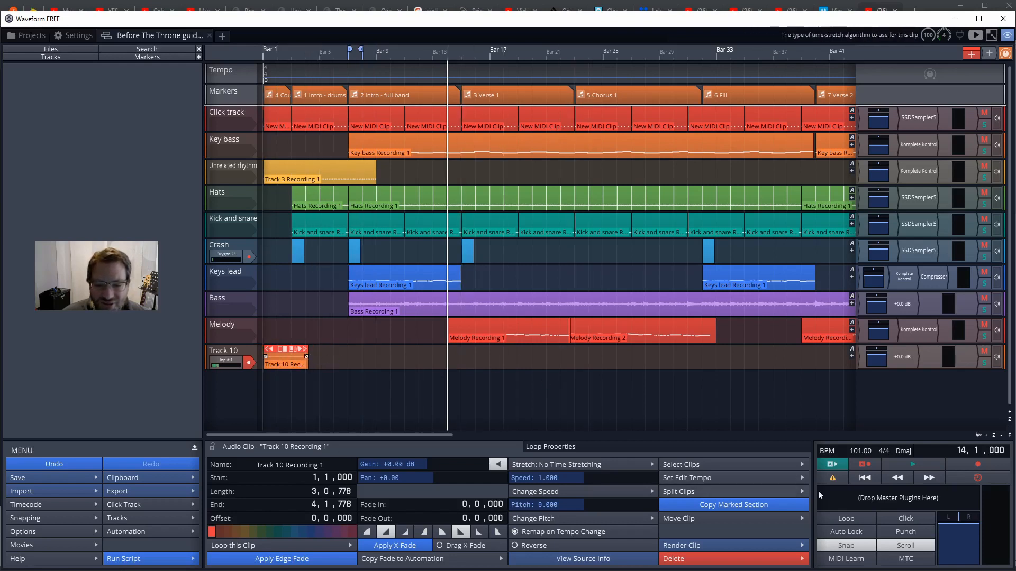
- Record a second clip about two and a half bars long on Track 10 and move the playback cursor to bar 5
left_click(954, 462)
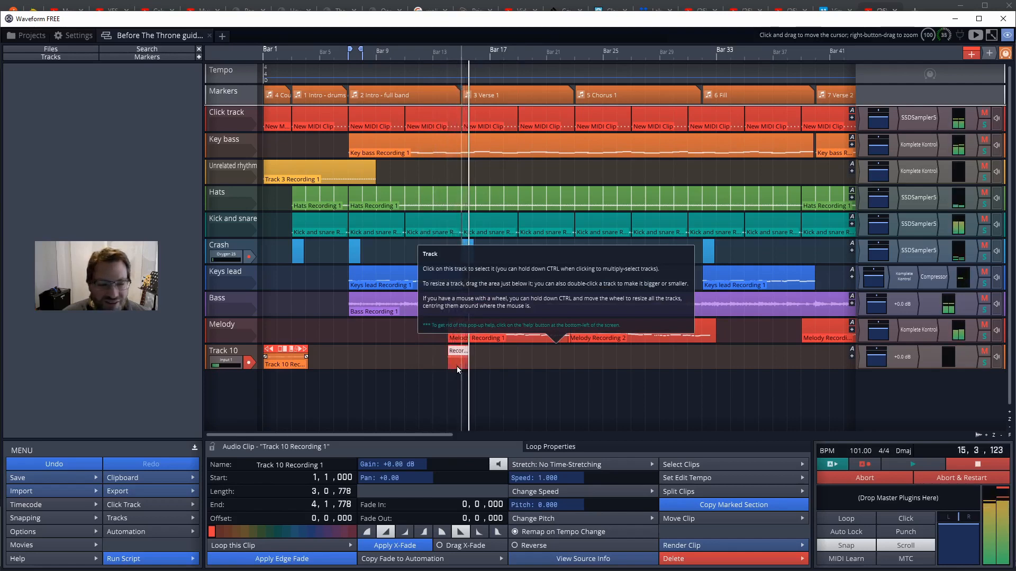
left_click(967, 464)
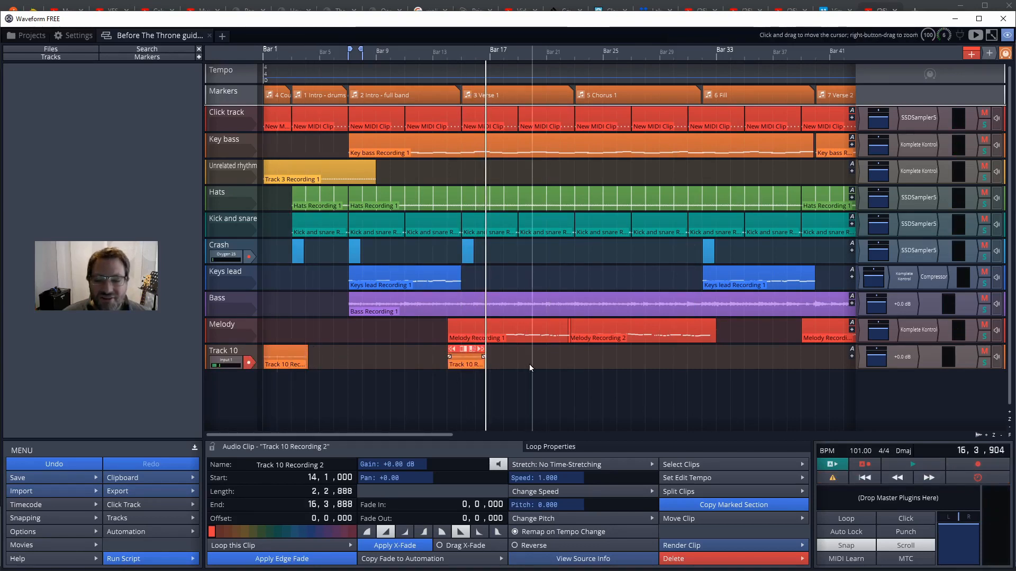
left_click(322, 367)
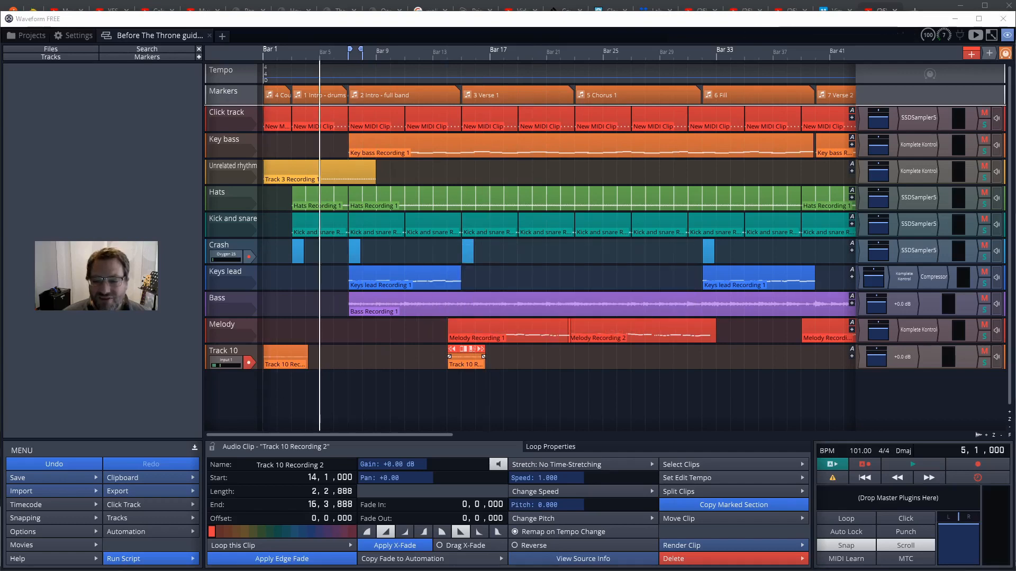
- Switch to File Explorer to check the Recorded folder for the second Track 10 take, and return to Waveform
left_click(212, 570)
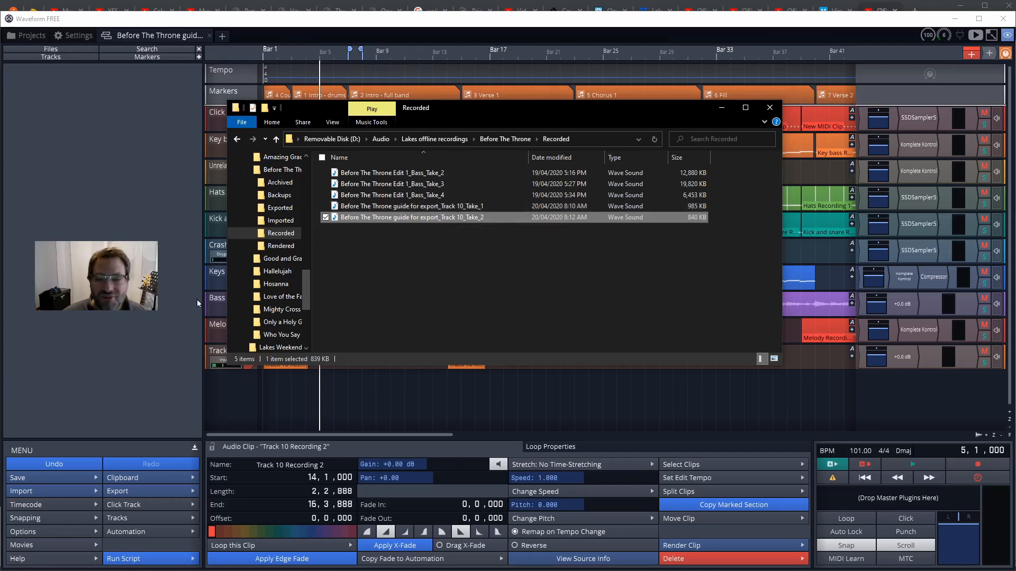
left_click(383, 380)
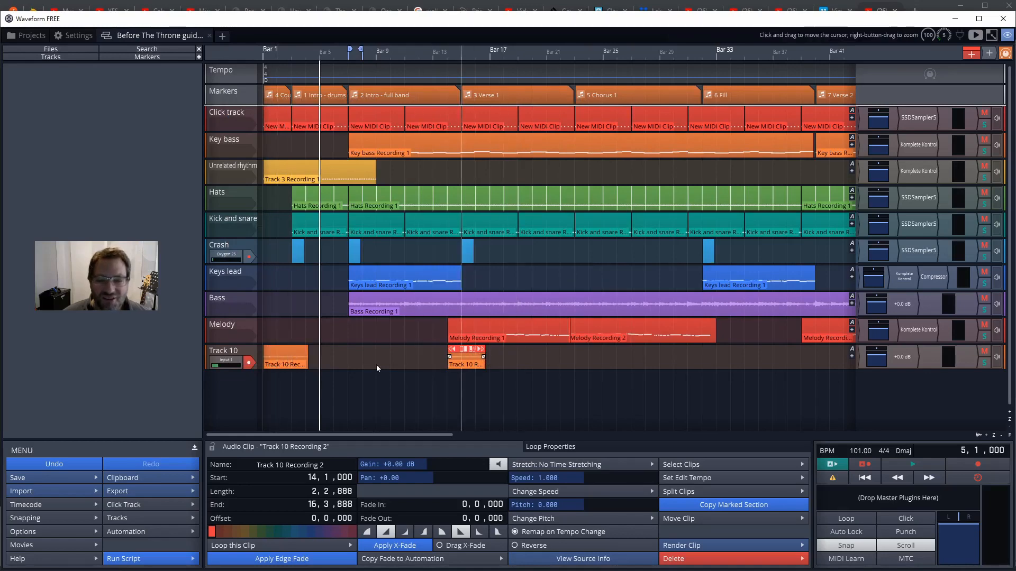
- Render Track 10 to a new track as a stereo 24-bit WAV file at 44100, with automatic rendering and rendered tracks added
left_click(231, 352)
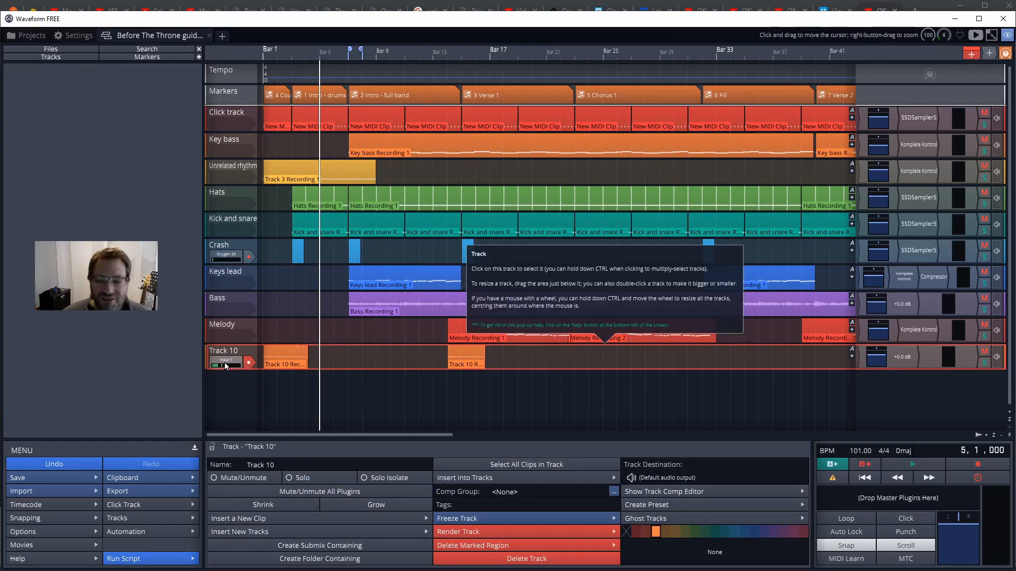
left_click(498, 530)
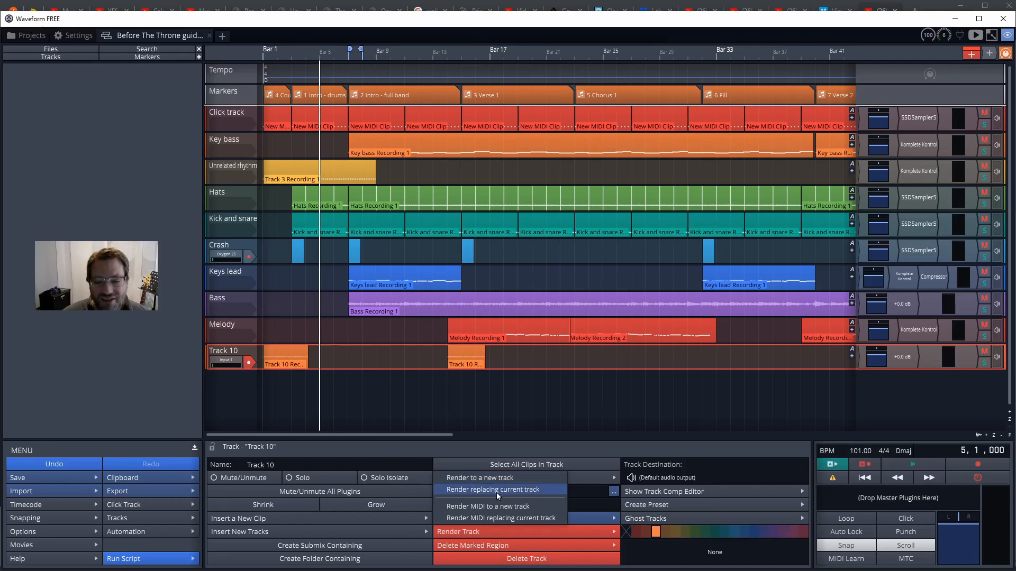
left_click(462, 480)
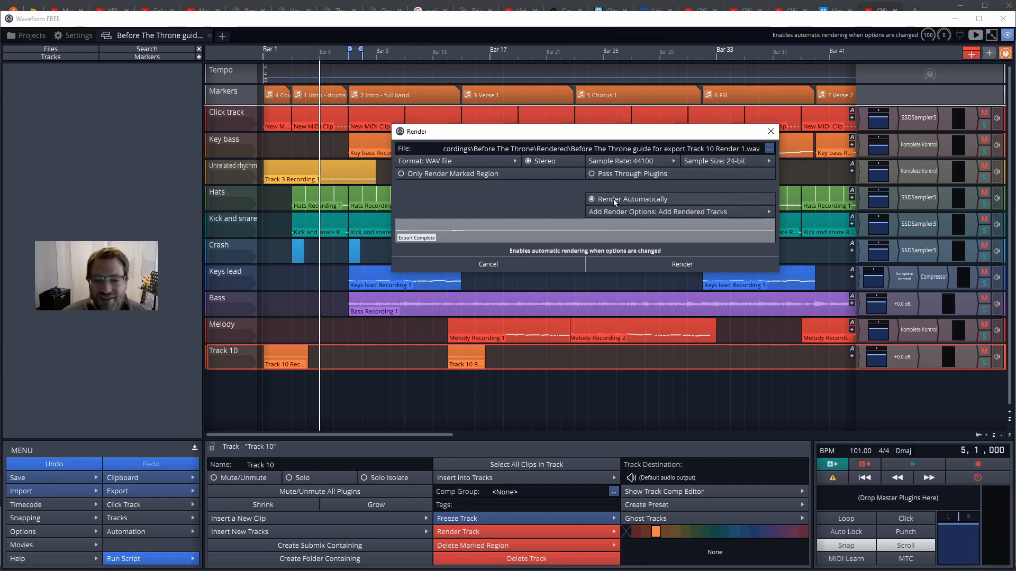
left_click(660, 262)
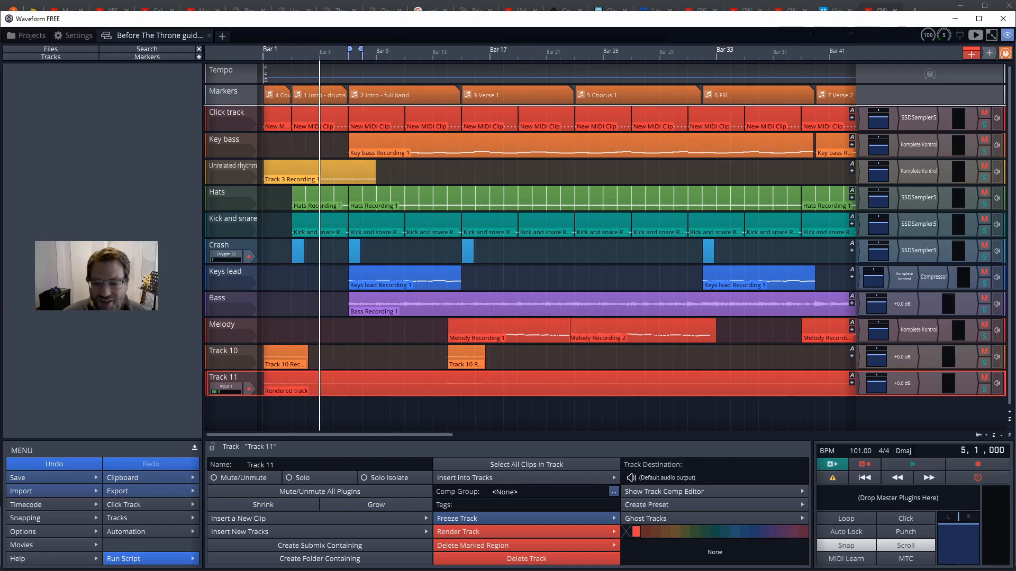
- Switch to File Explorer, examine the Track 10 render's full name in the project's Rendered folder, and return to Waveform
key("alt+Tab")
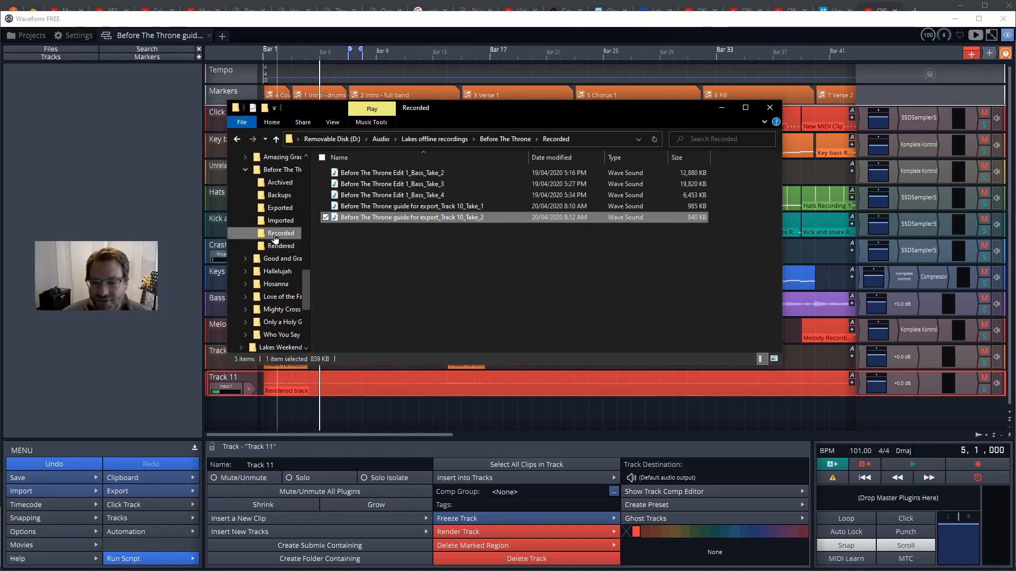
left_click(278, 174)
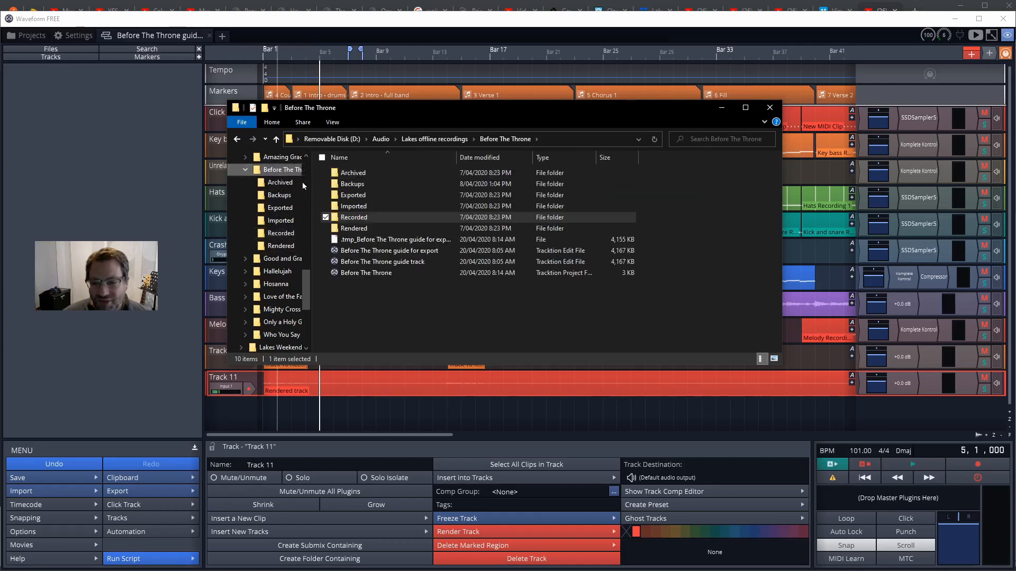
left_click(355, 230)
double_click(354, 230)
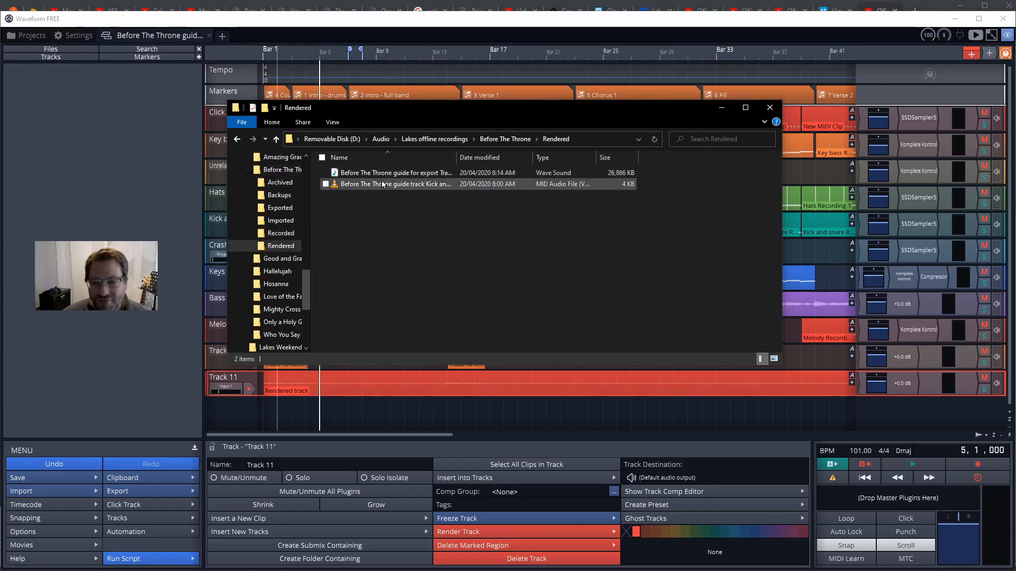
left_click(390, 175)
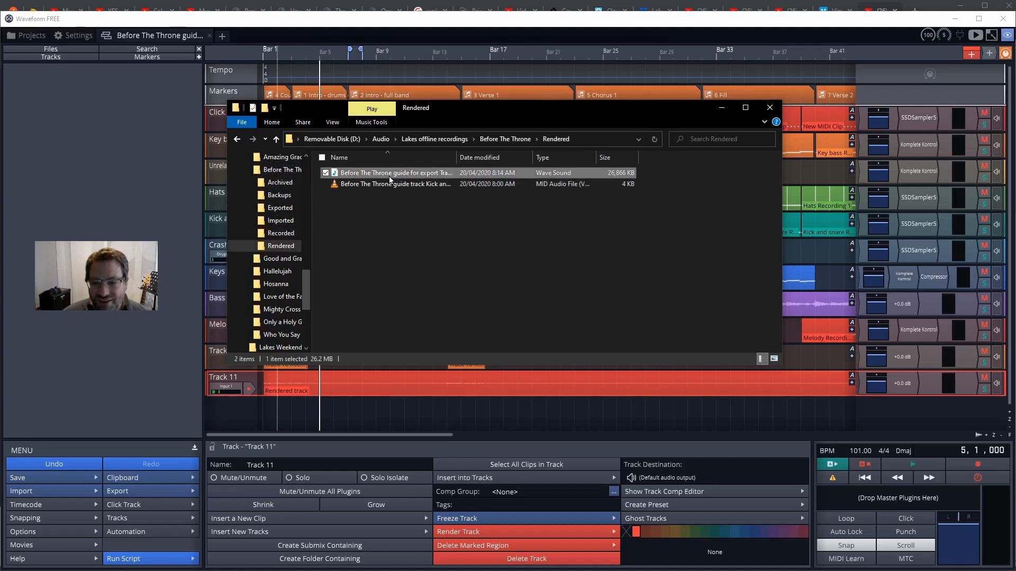
double_click(460, 161)
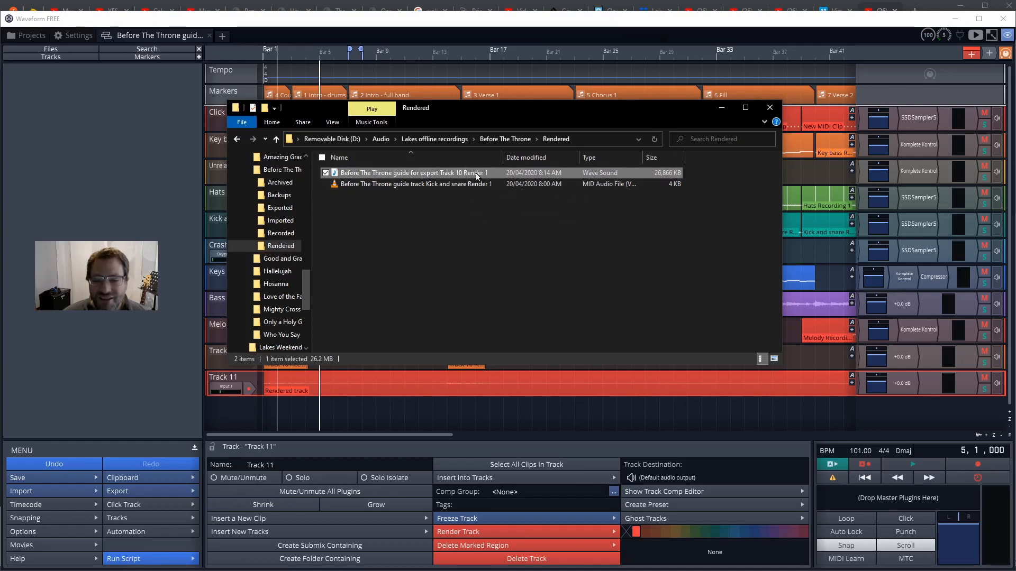
left_click(179, 230)
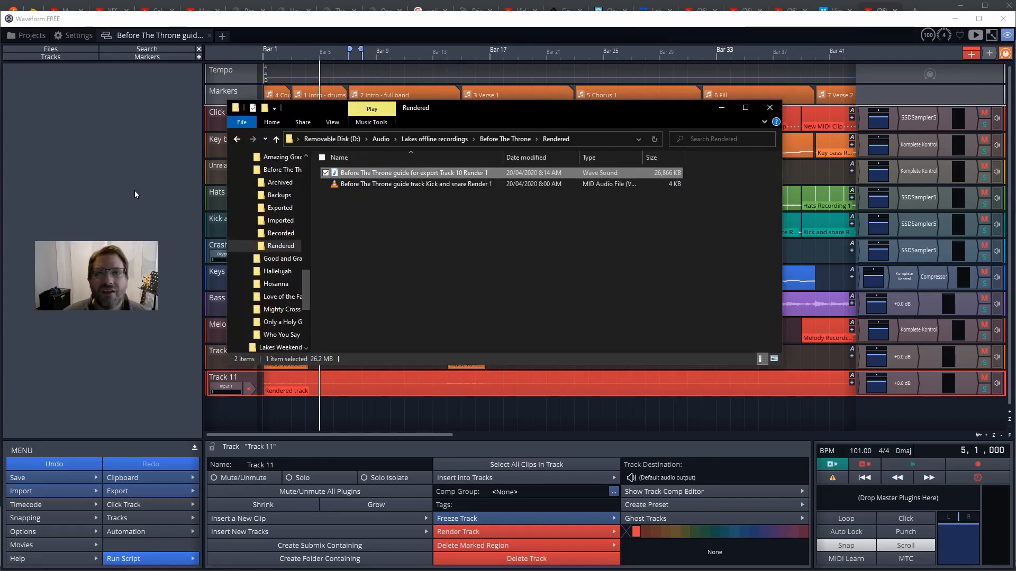
left_click(135, 192)
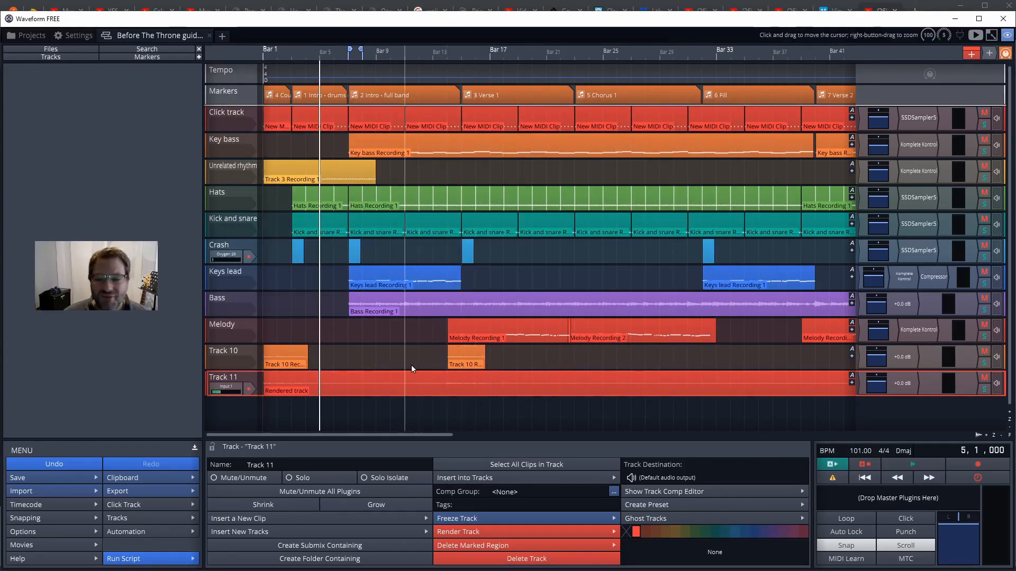
- Move the Melody track above the Bass track, directly below Keys lead
left_click(230, 190)
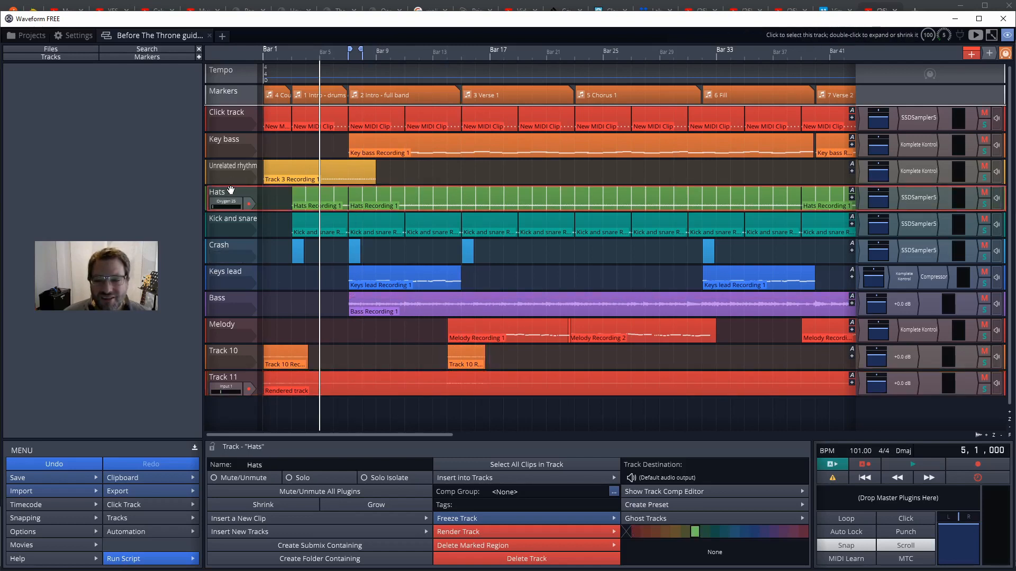
left_click(235, 273)
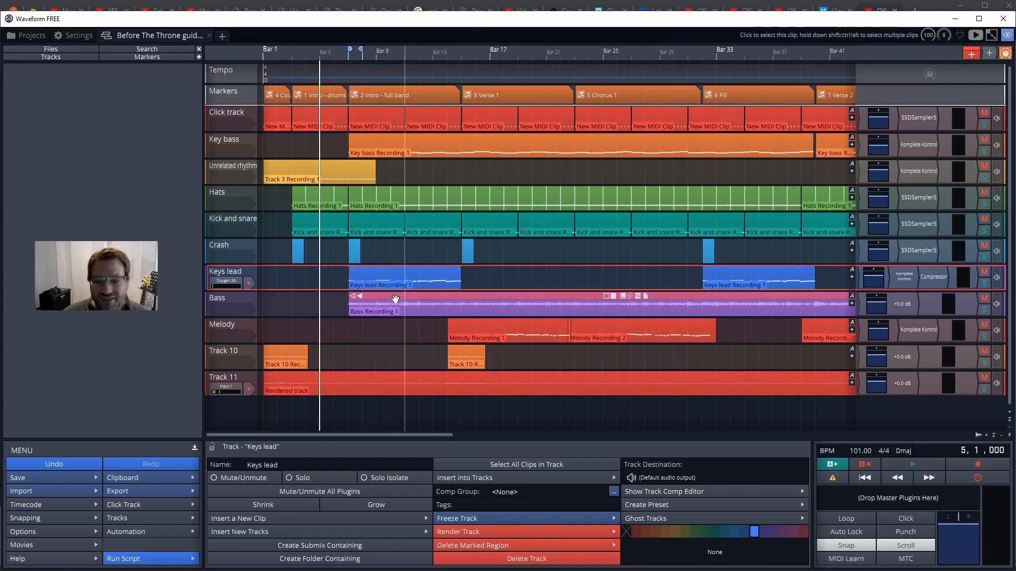
left_click(237, 328)
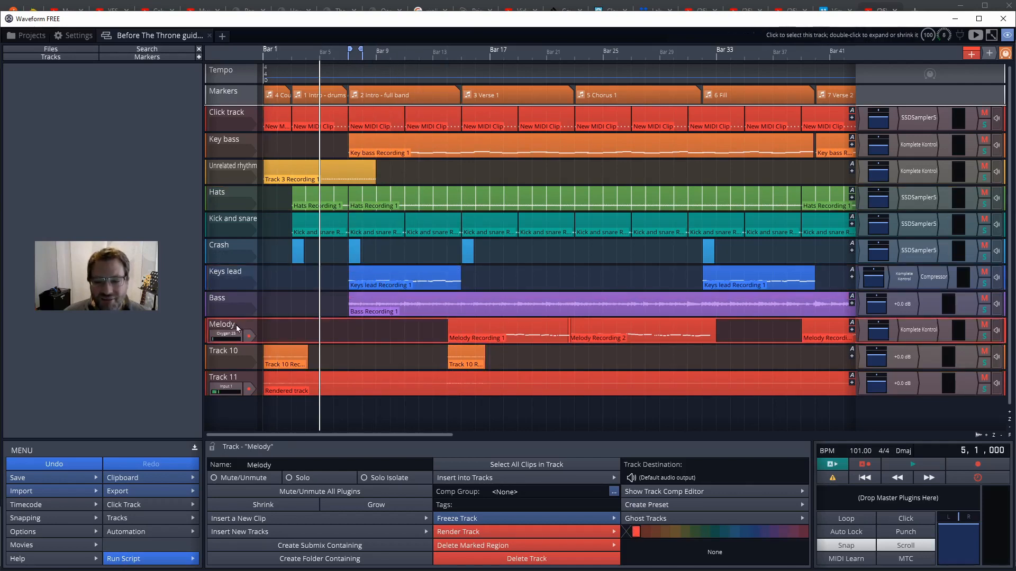
left_click_drag(237, 328, 240, 297)
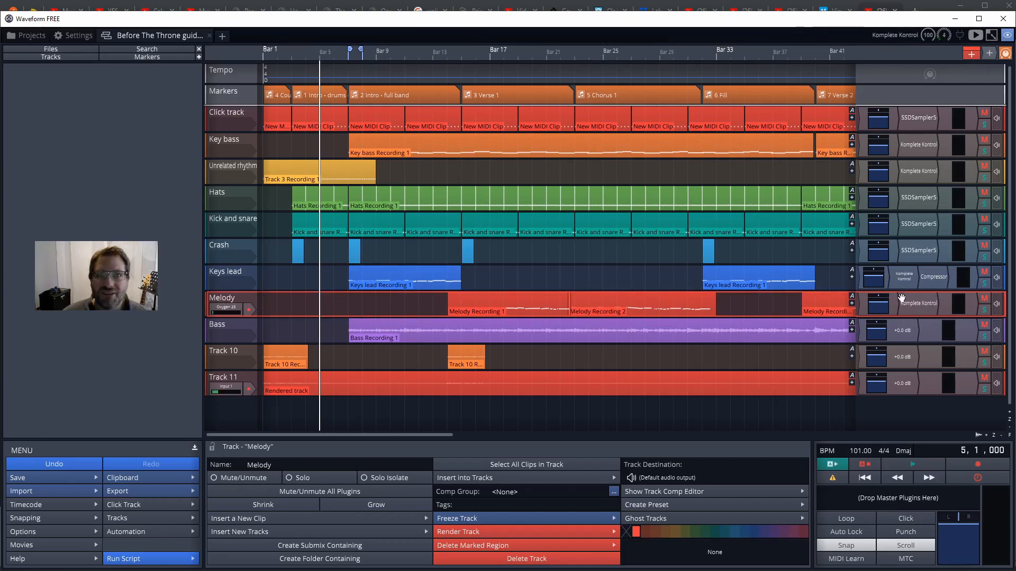
- Render the Melody track to a new track as a stereo 24-bit WAV file at 44100 with Pass Through Plugins enabled
mouse_move(901, 297)
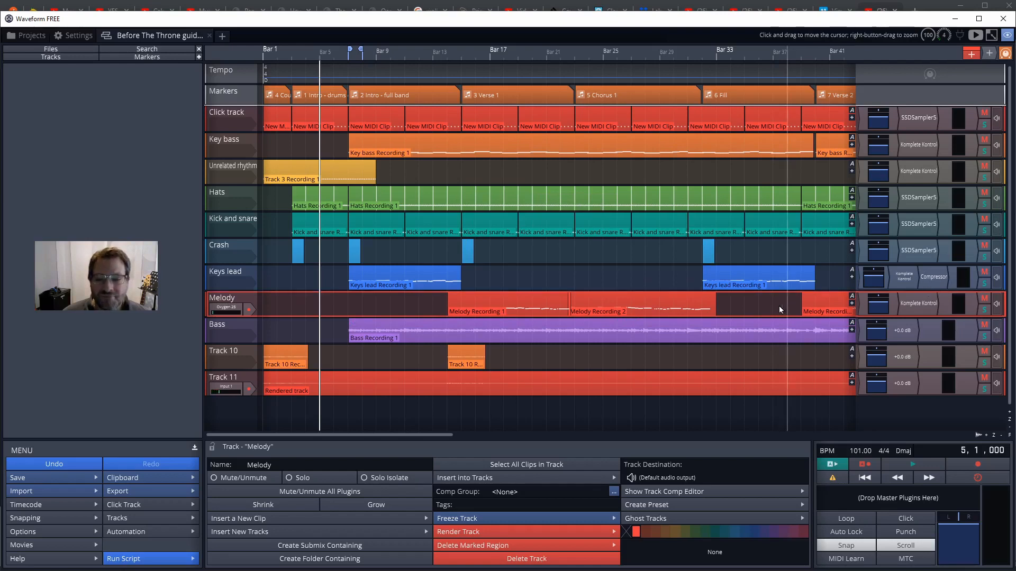
left_click(480, 531)
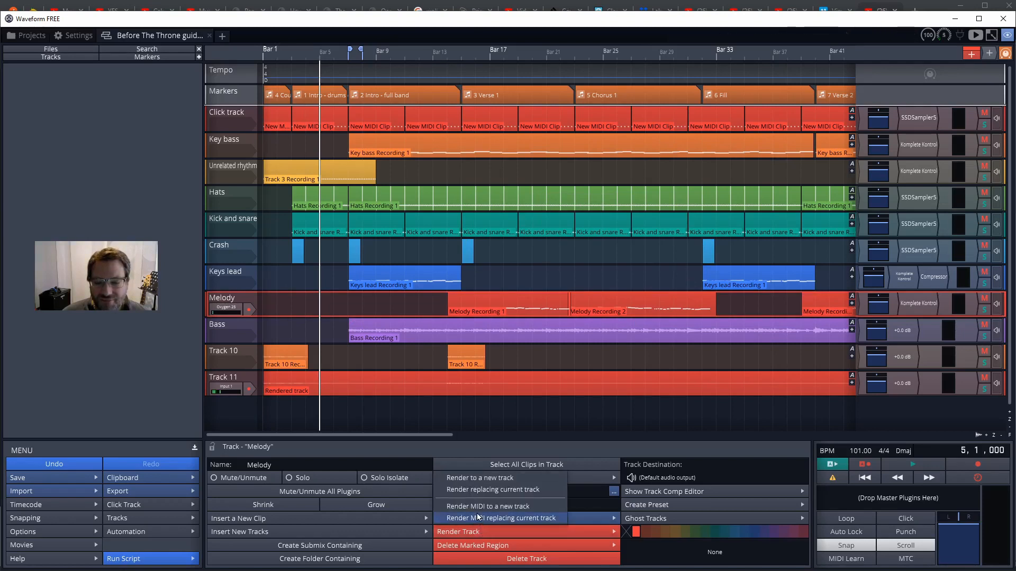
left_click(483, 479)
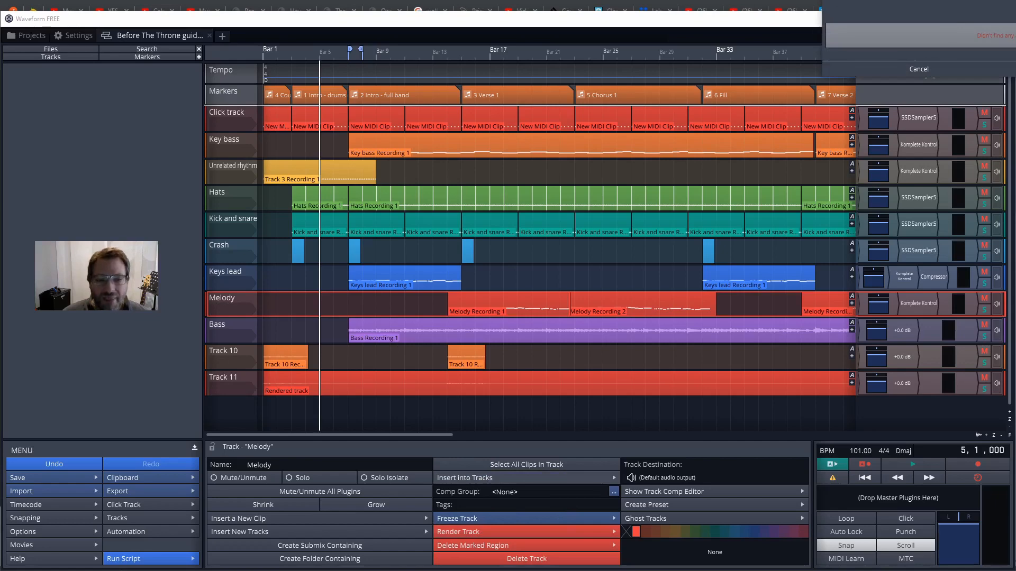
left_click_drag(978, 2, 481, 162)
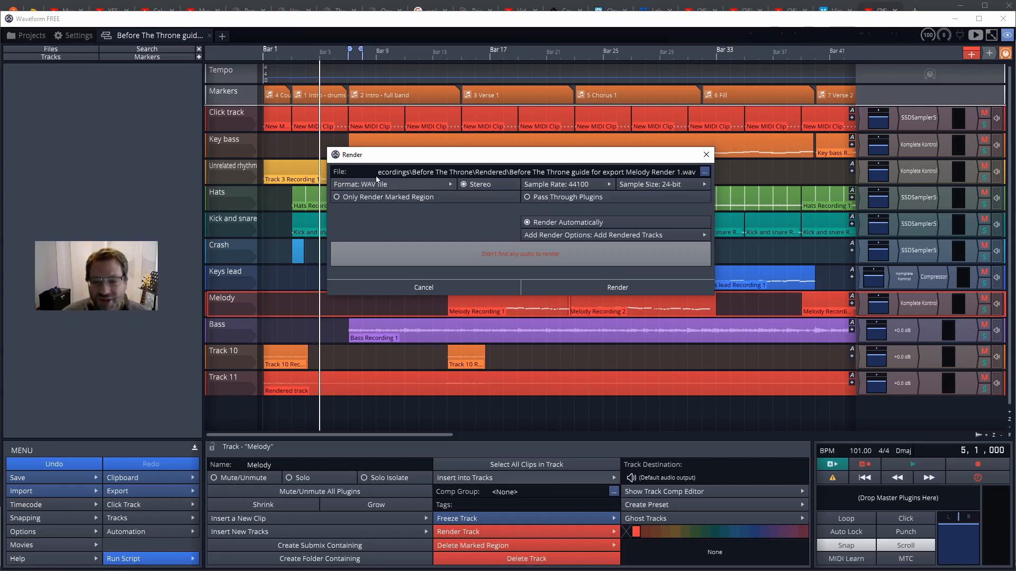
left_click(528, 197)
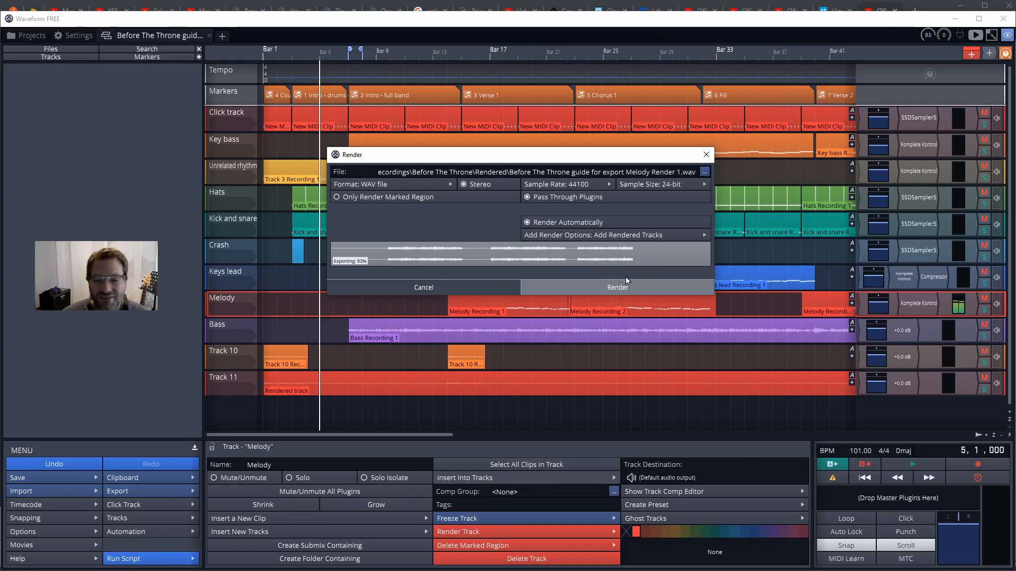
left_click(611, 287)
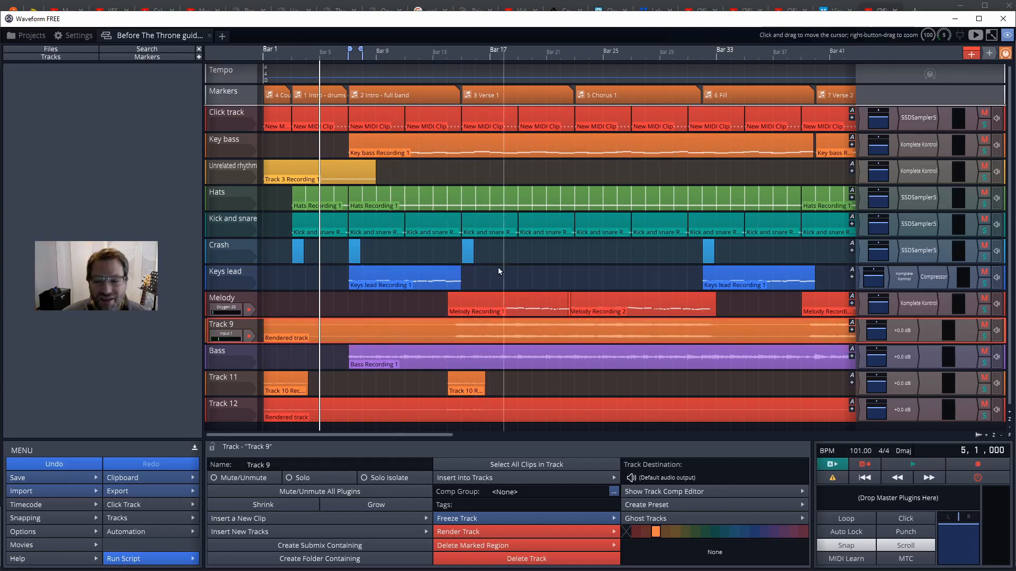
- Set the playback cursor to bar 16, solo the original Melody track and play a short section of it
left_click(480, 271)
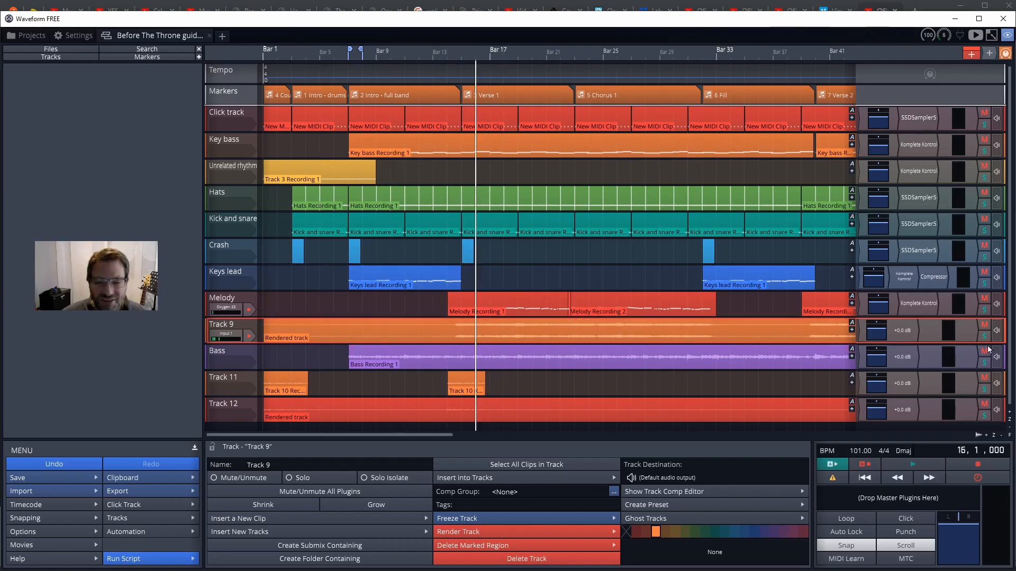
left_click(983, 311)
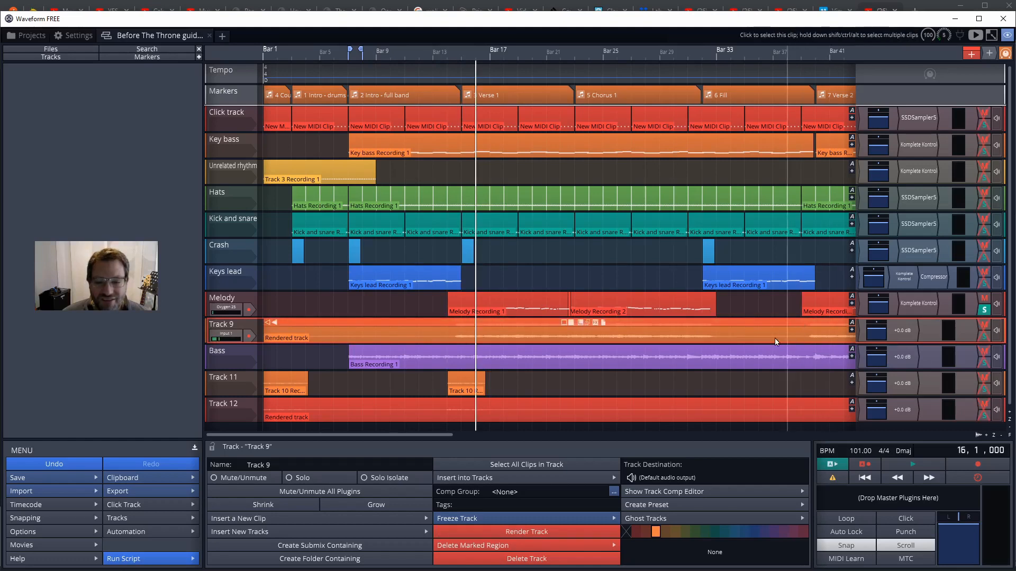
key("space")
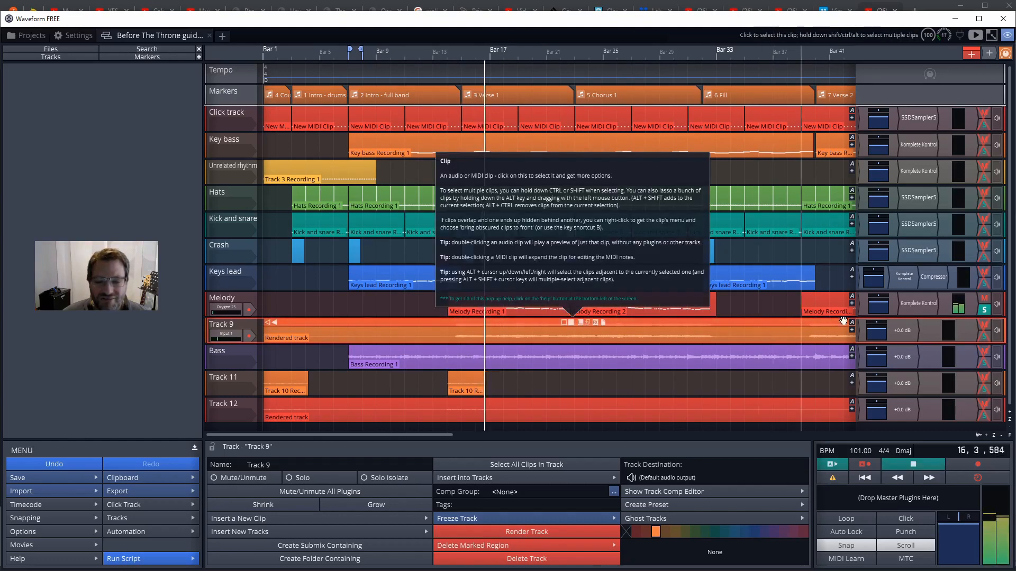
key("space")
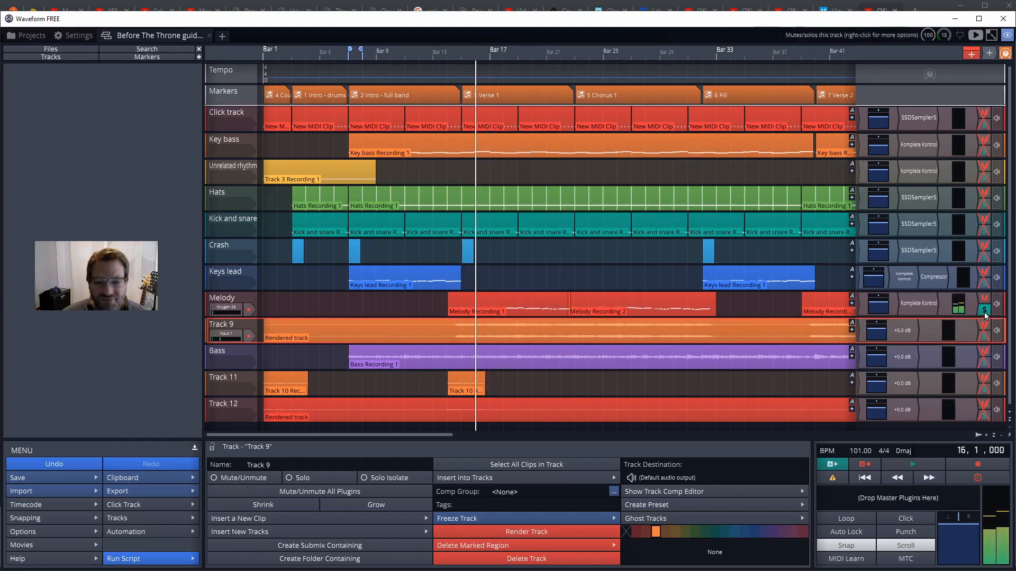
- Solo the rendered Melody audio on Track 9 instead of the original Melody track and play the same section
left_click(985, 337)
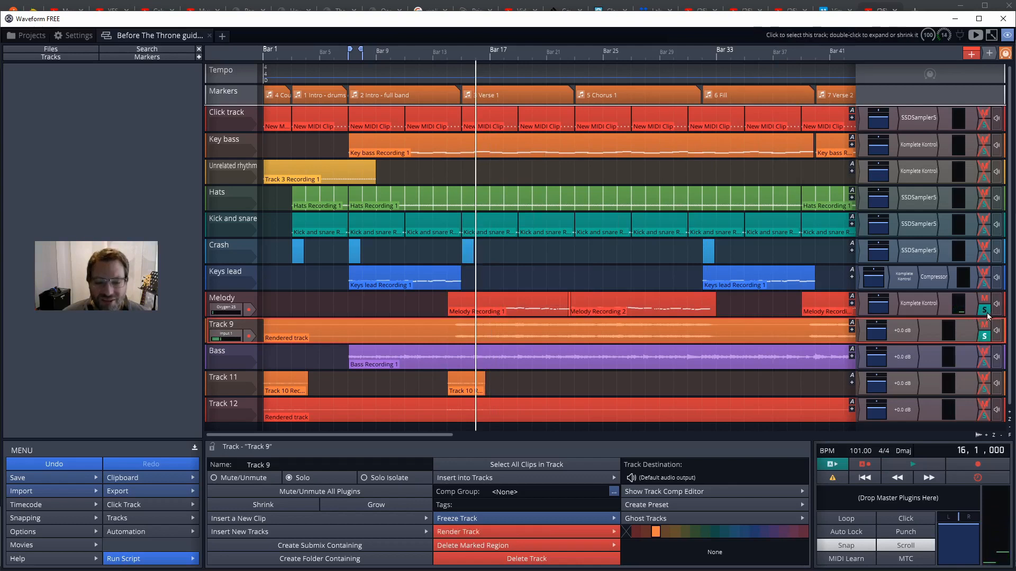
key("space")
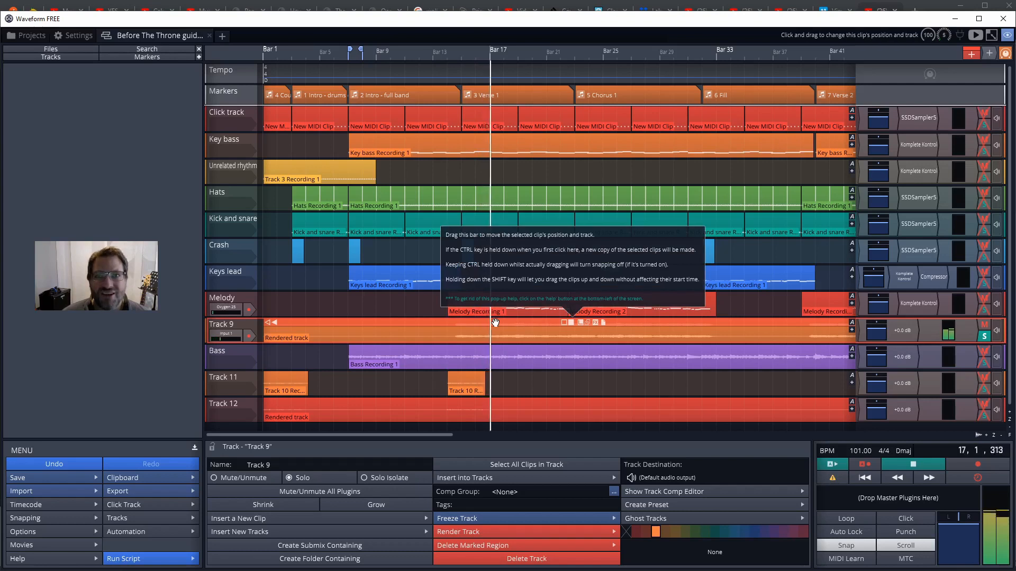
key("space")
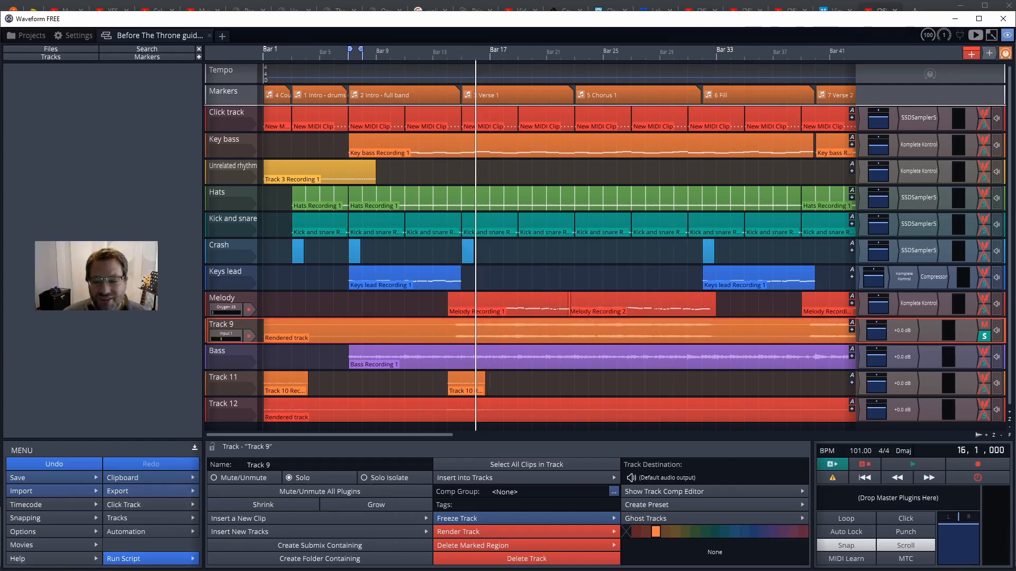
- Switch to File Explorer and select the "Before The Throne guide for export Melody Render 1" wave file in the Rendered folder
left_click(84, 570)
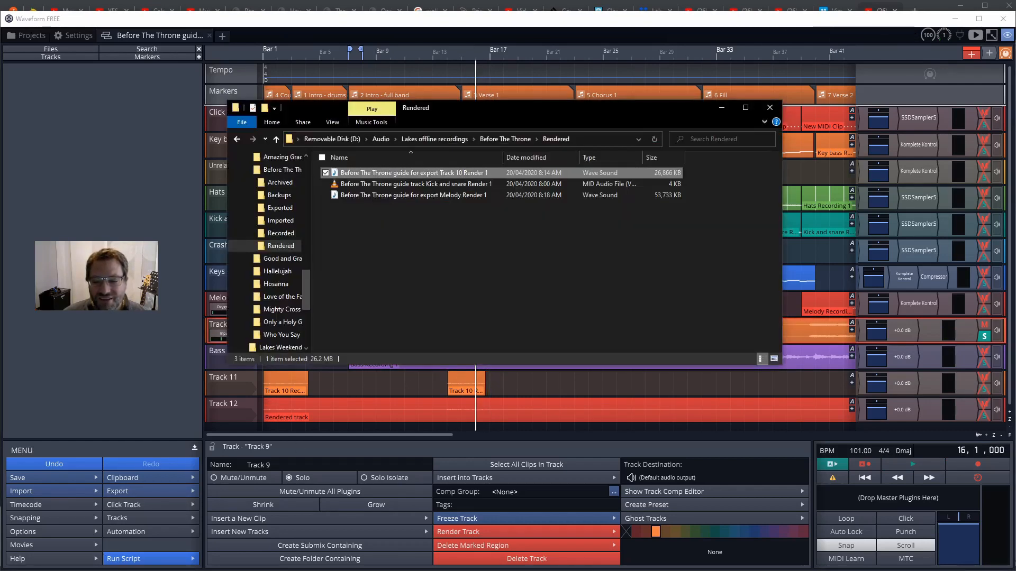
left_click(441, 196)
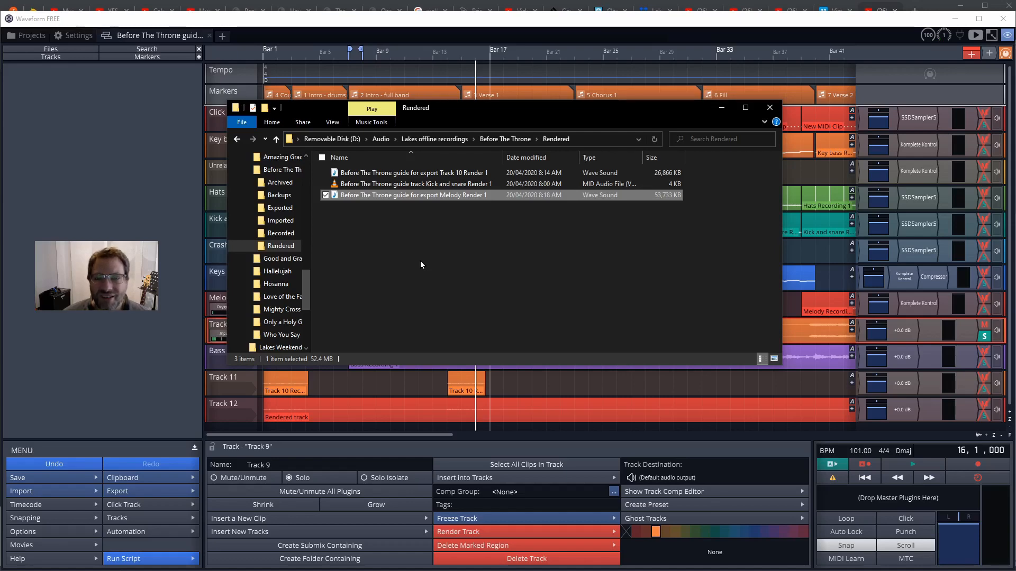
- Return to the edit in Waveform, select the Melody track and turn off solo on the rendered audio in Track 9
left_click(108, 188)
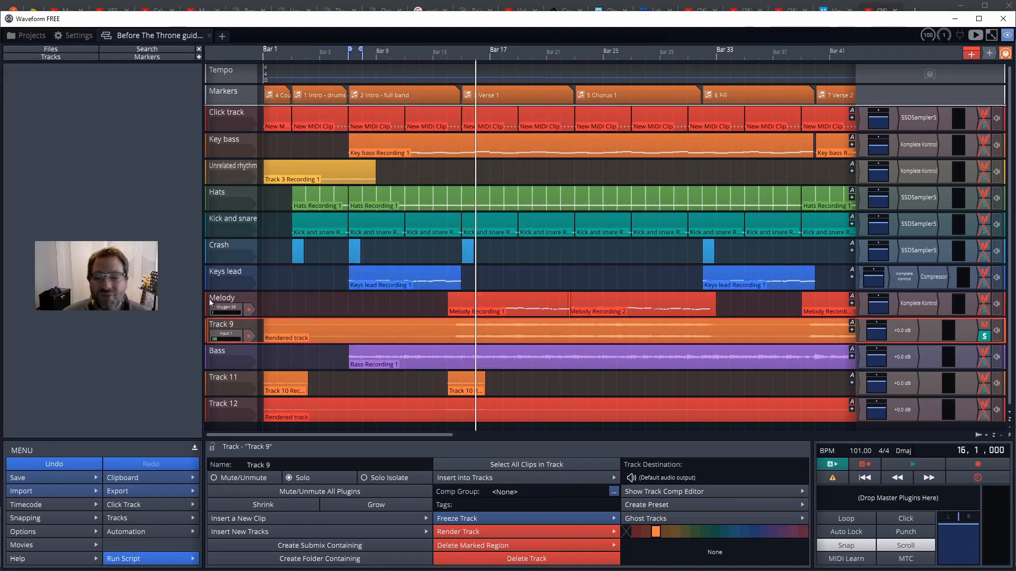
left_click(405, 307)
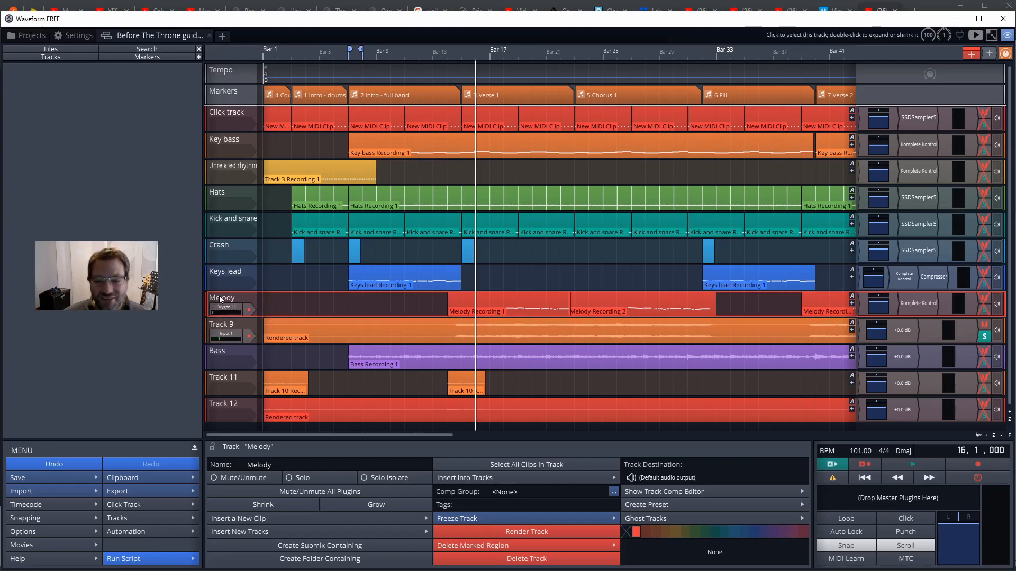
mouse_move(221, 299)
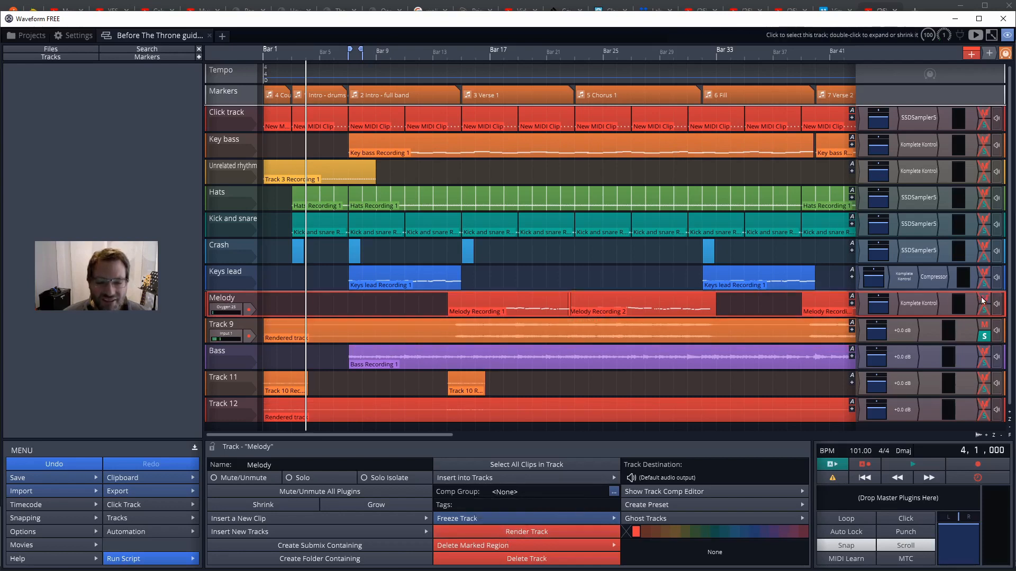
left_click(985, 341)
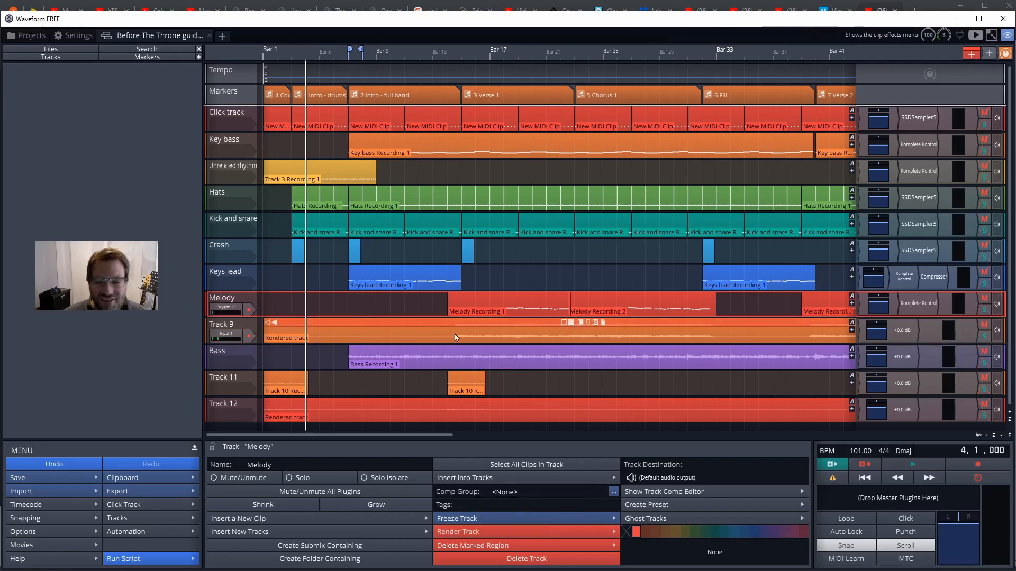
- Render the Melody track's MIDI to a new track as a MIDI file with Pass Through Plugins disabled
left_click(463, 531)
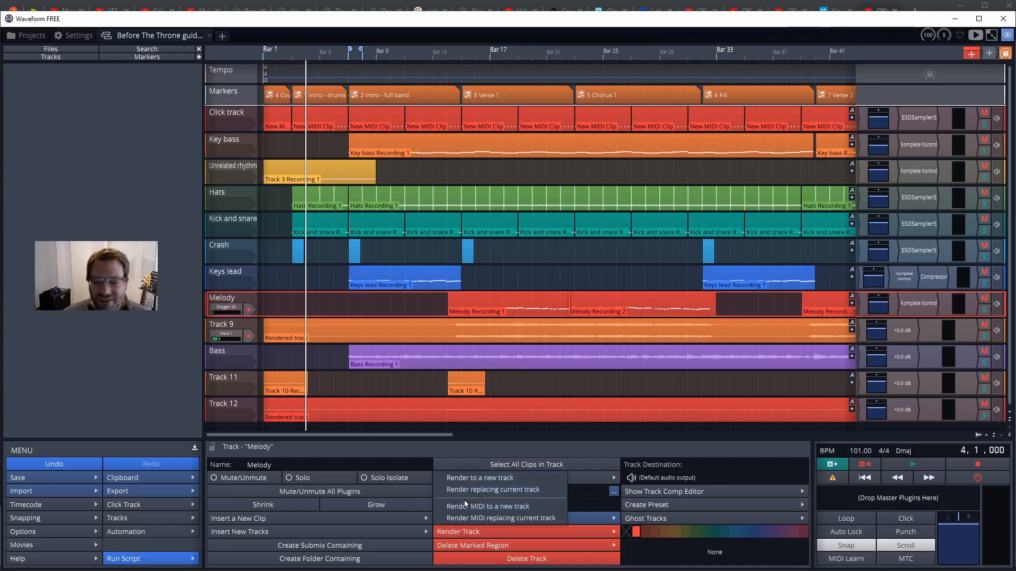
left_click(466, 505)
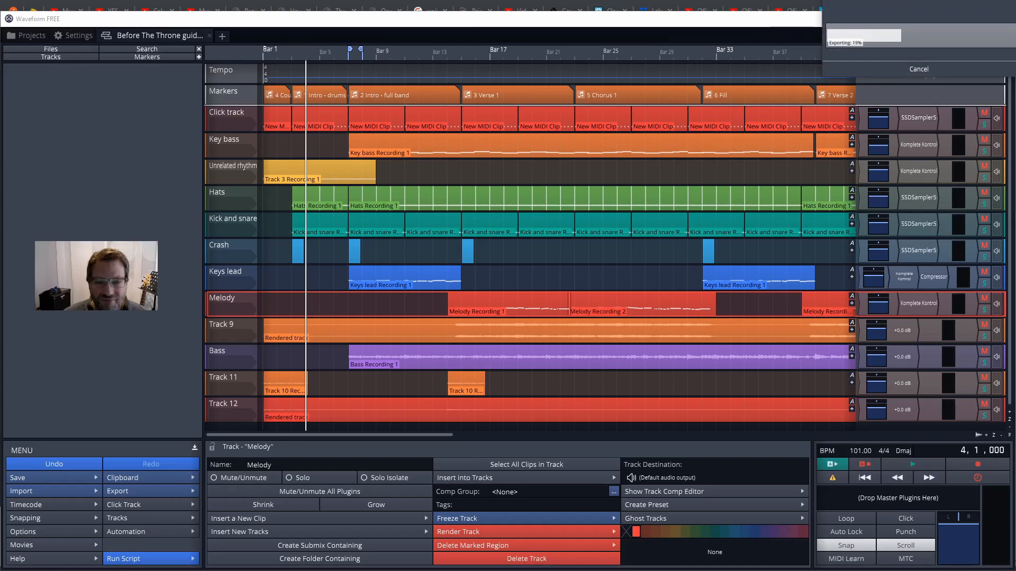
left_click_drag(929, 0, 502, 132)
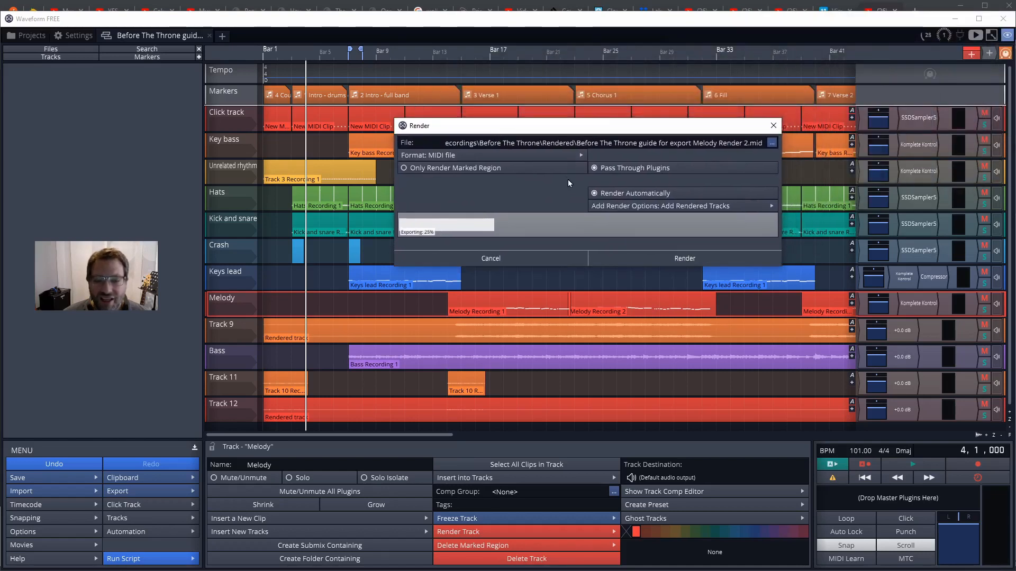
left_click(593, 167)
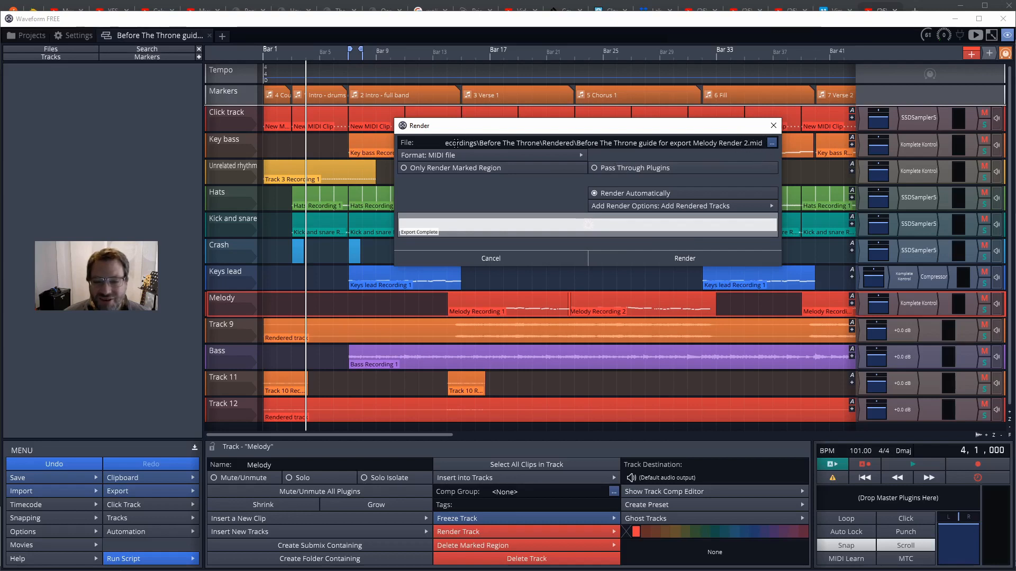
left_click(694, 259)
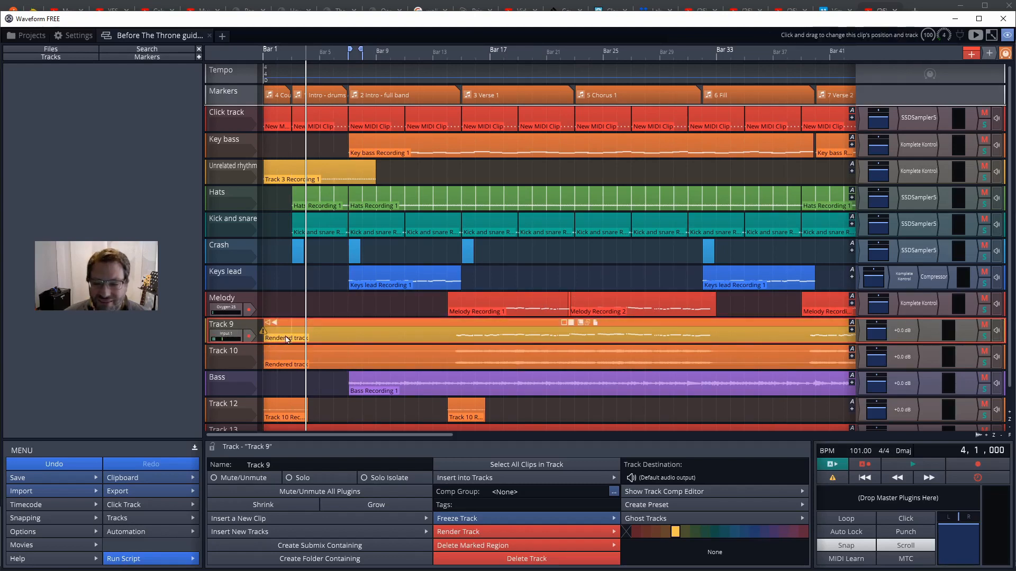
- Switch to File Explorer, compare the Melody Render 2 MIDI file with the Melody Render 1 wave file in the Rendered folder, and close the window
mouse_move(264, 335)
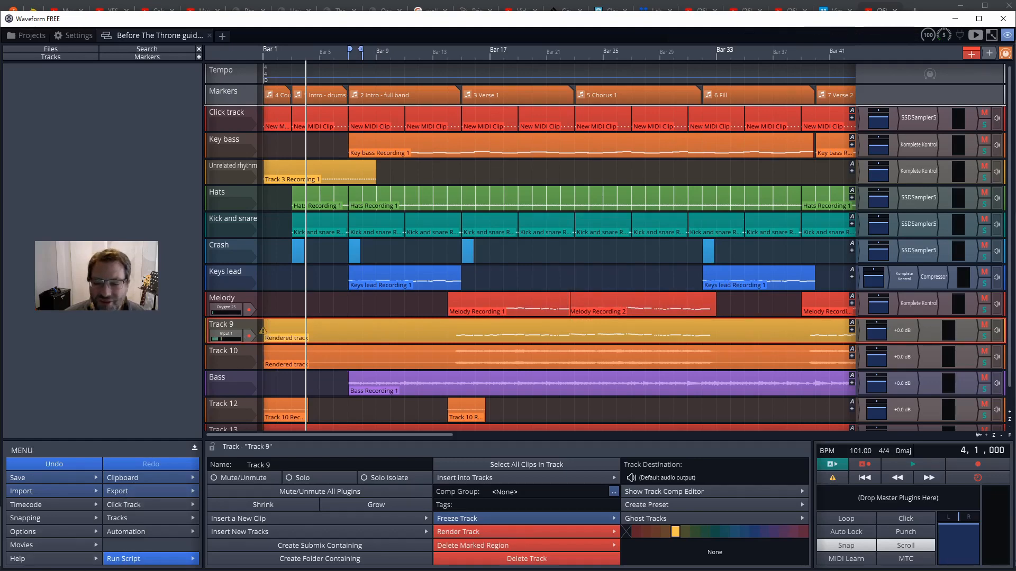
left_click(78, 570)
left_click(391, 249)
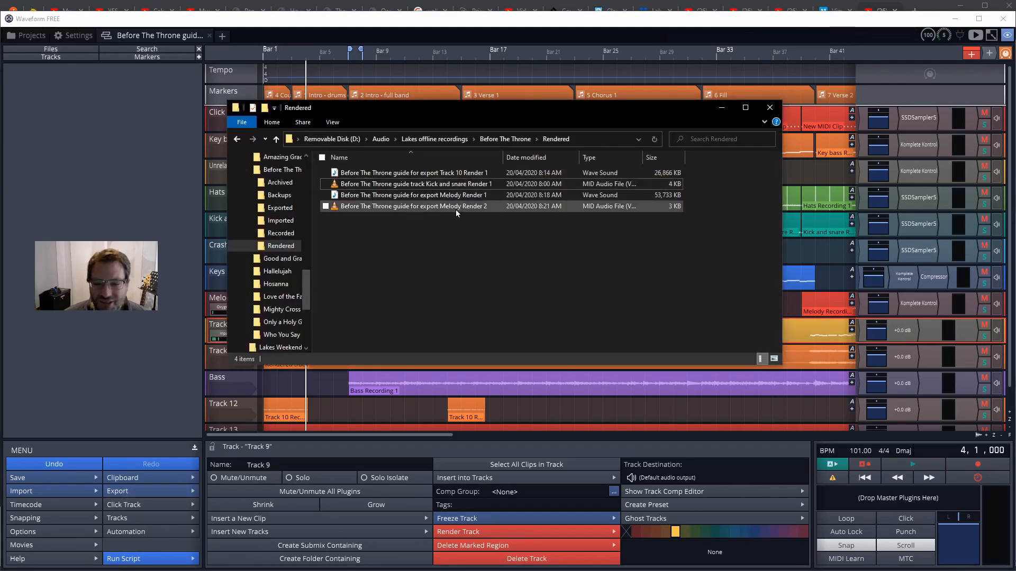
left_click(440, 209)
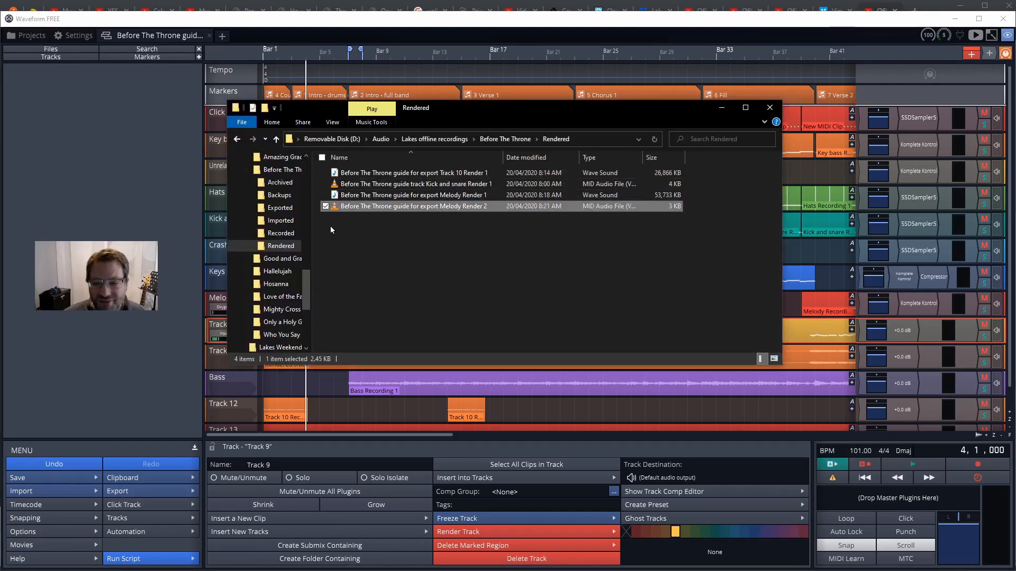
left_click(464, 196)
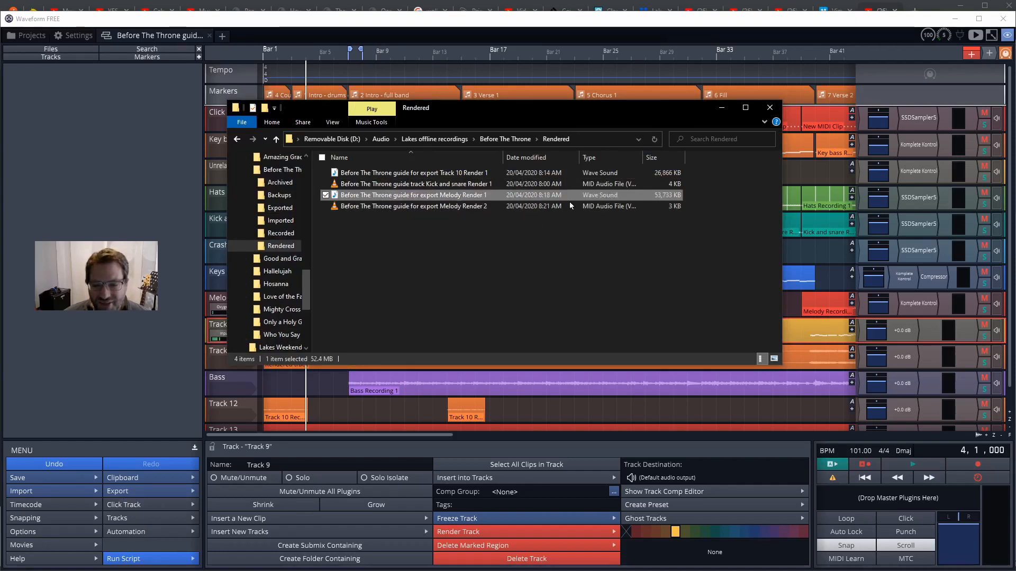
left_click(534, 206)
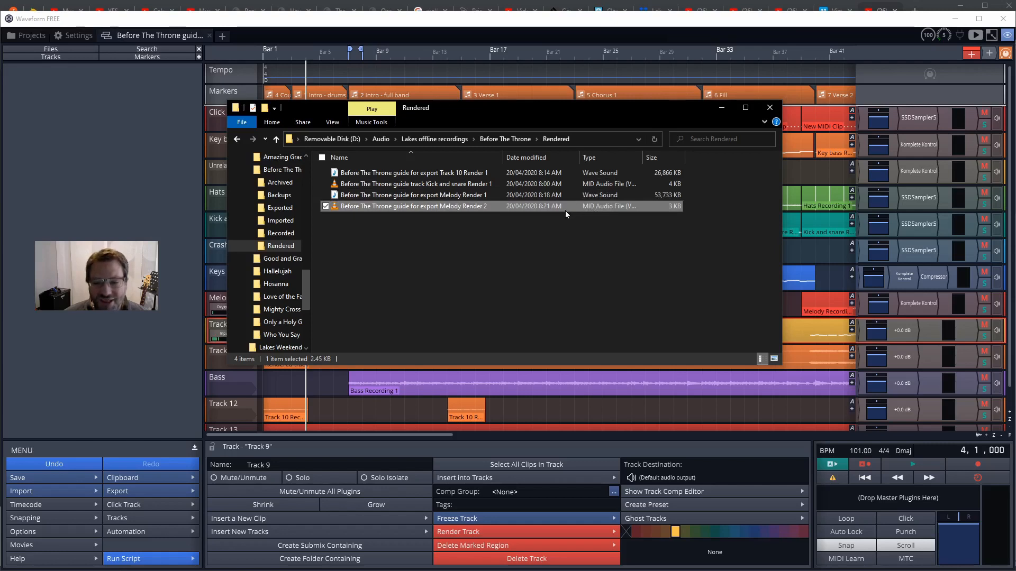
left_click(769, 110)
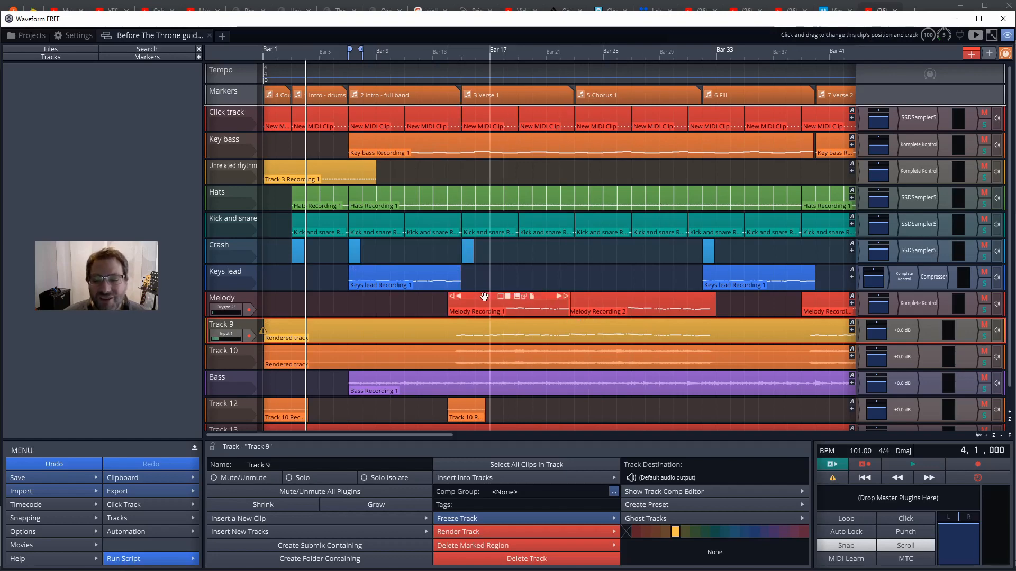
- Archive the "Before The Throne guide for export" edit as a single Tracktion Archive file named "Before The Throne guide.trkarch" in the Archived folder
mouse_move(436, 291)
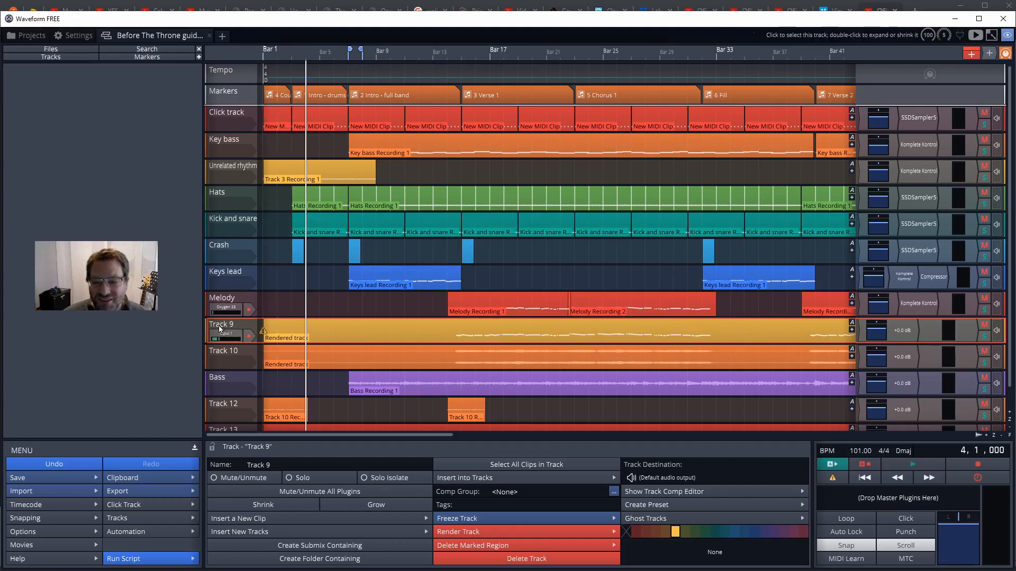
left_click(22, 37)
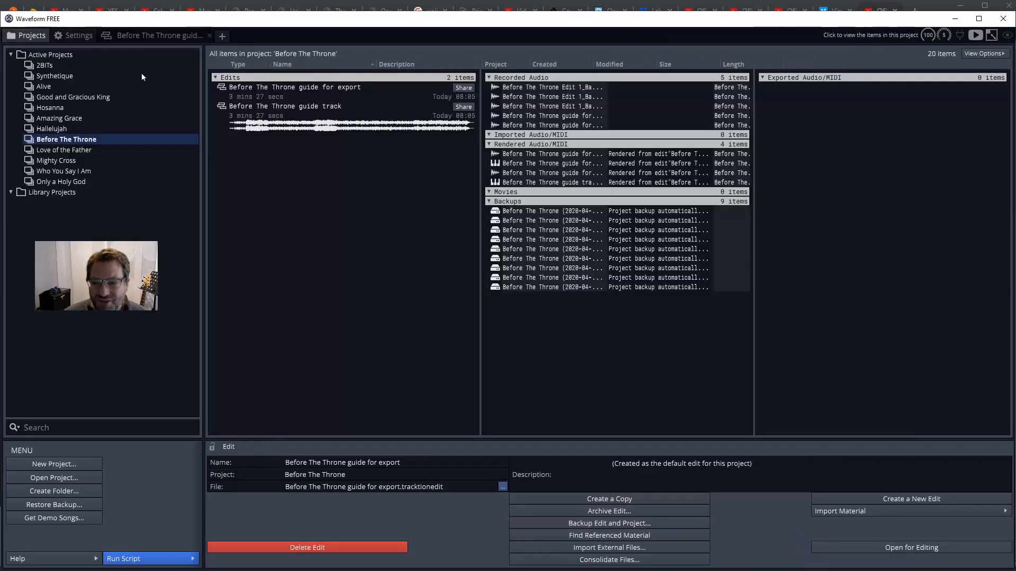
left_click(308, 87)
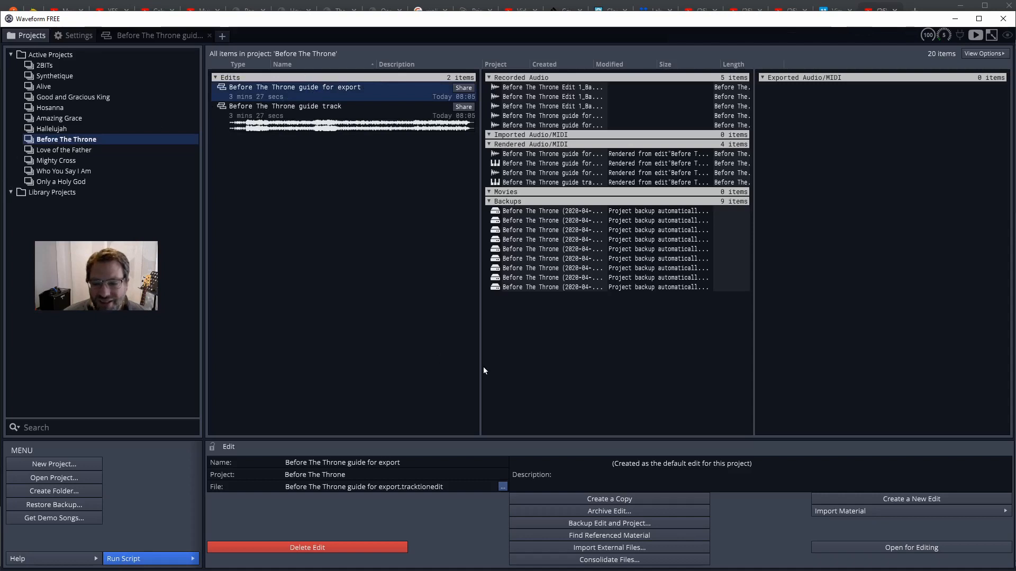
left_click(588, 513)
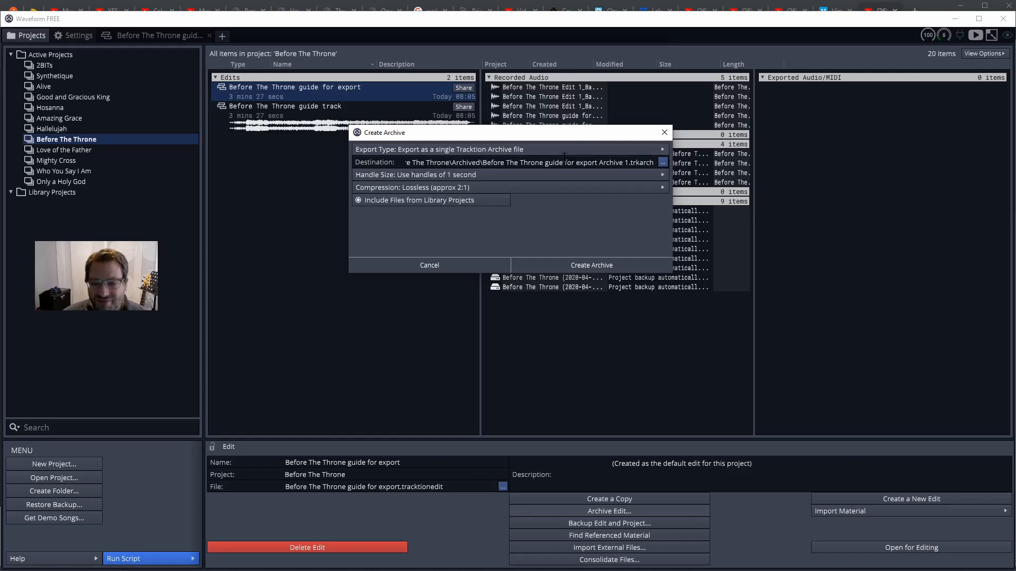
left_click_drag(566, 163, 627, 161)
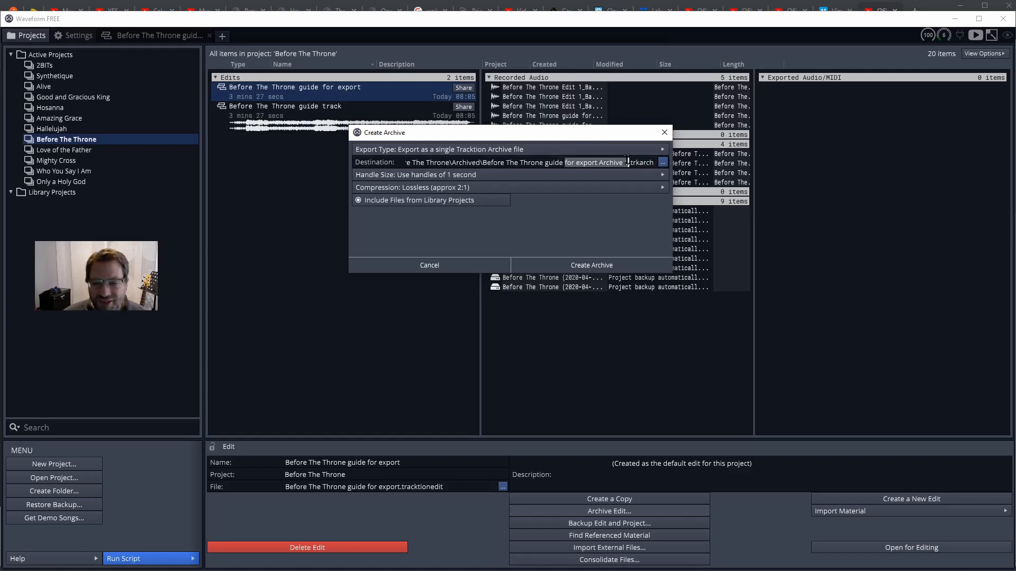
key("BackSpace")
key("Delete")
key("Delete")
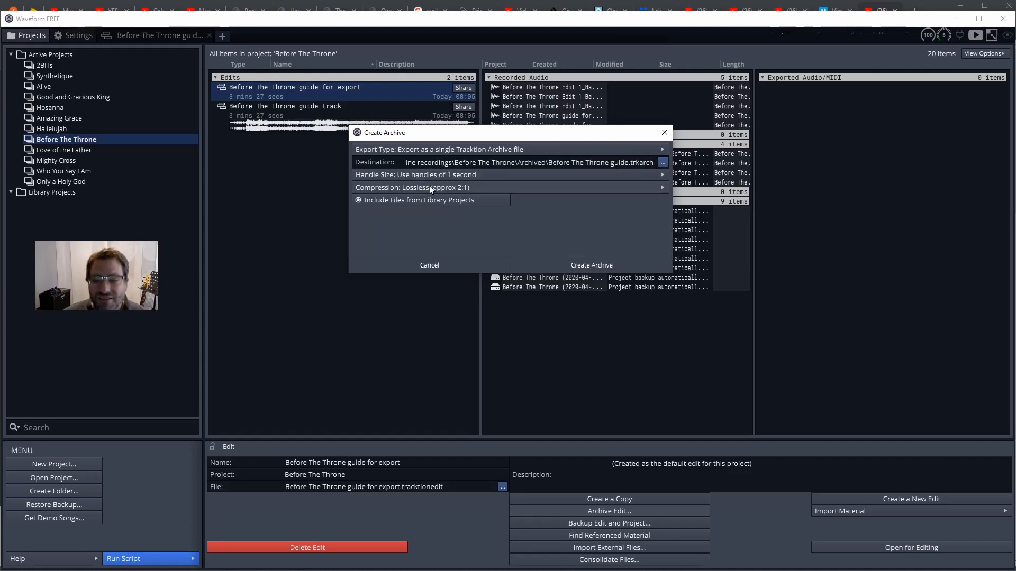
left_click(570, 264)
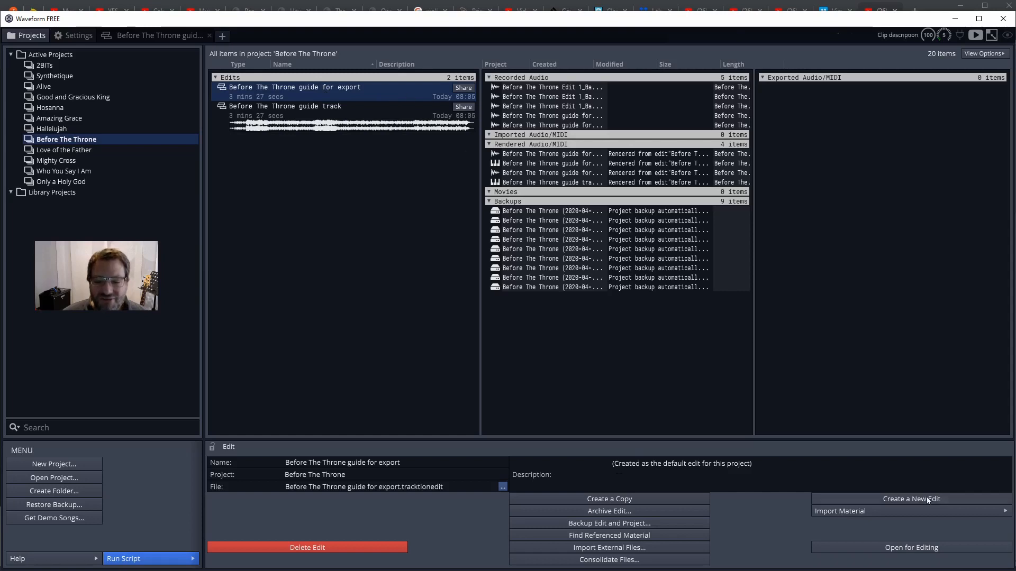
- Try unpacking an archive into the project by choosing "Before The Throne guide" from the Before The Throne project's Archived folder
left_click(875, 511)
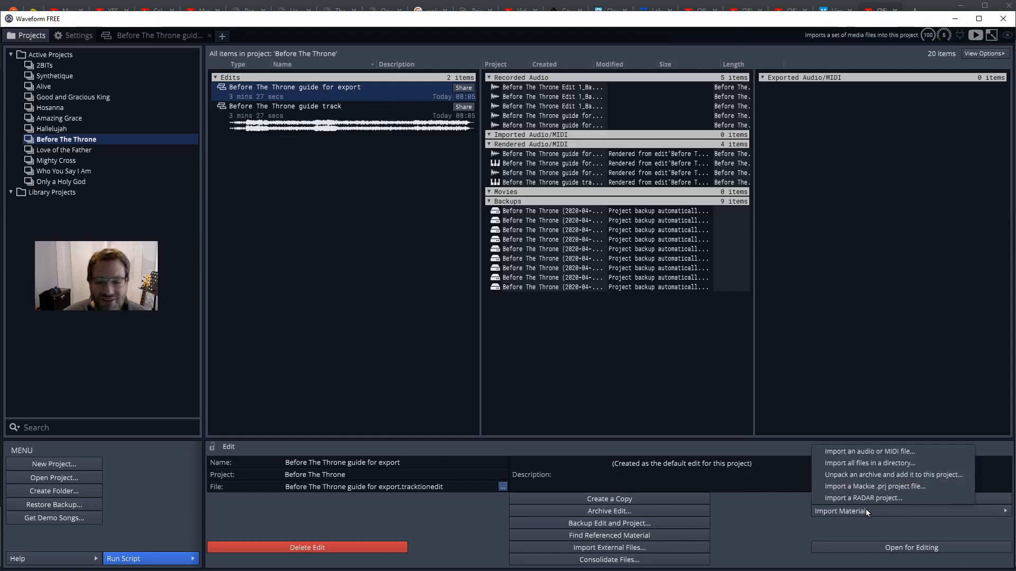
left_click(858, 475)
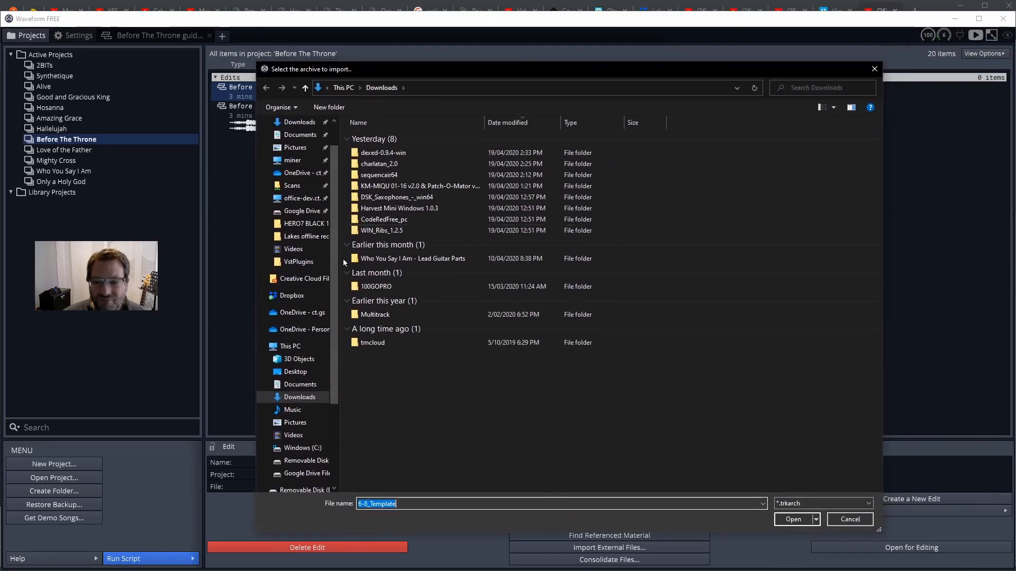
left_click(291, 236)
double_click(389, 162)
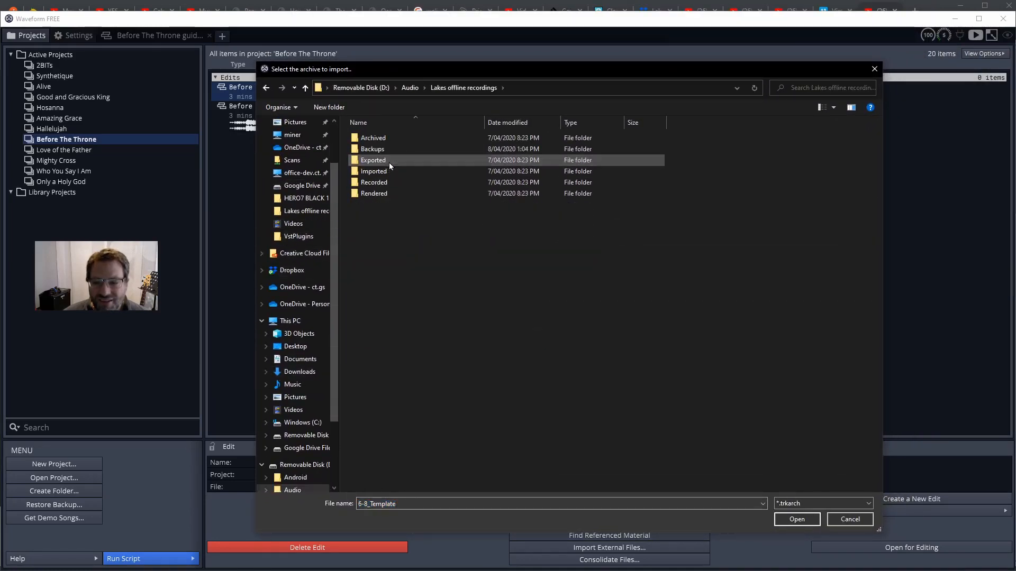
double_click(382, 138)
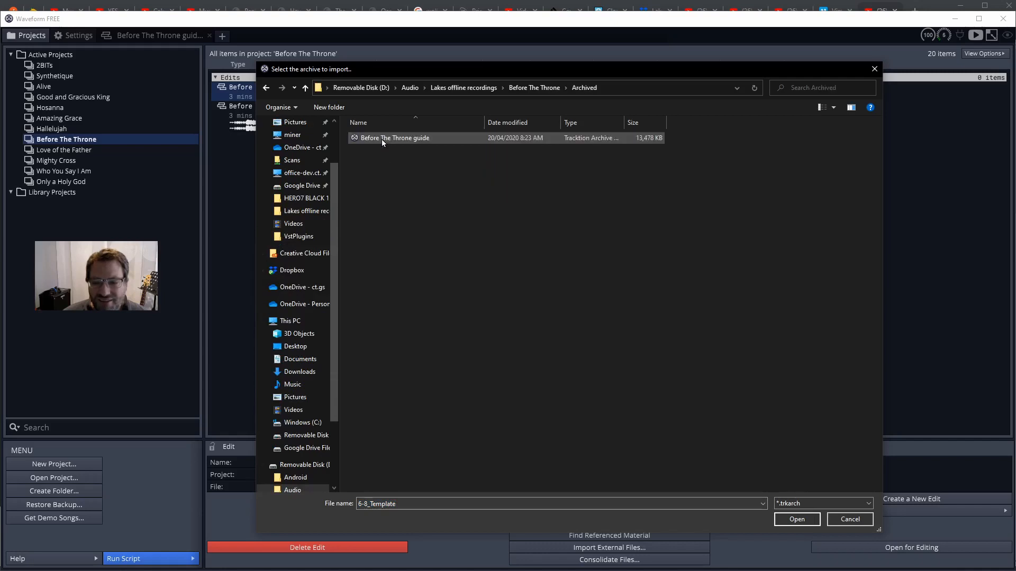
left_click(383, 139)
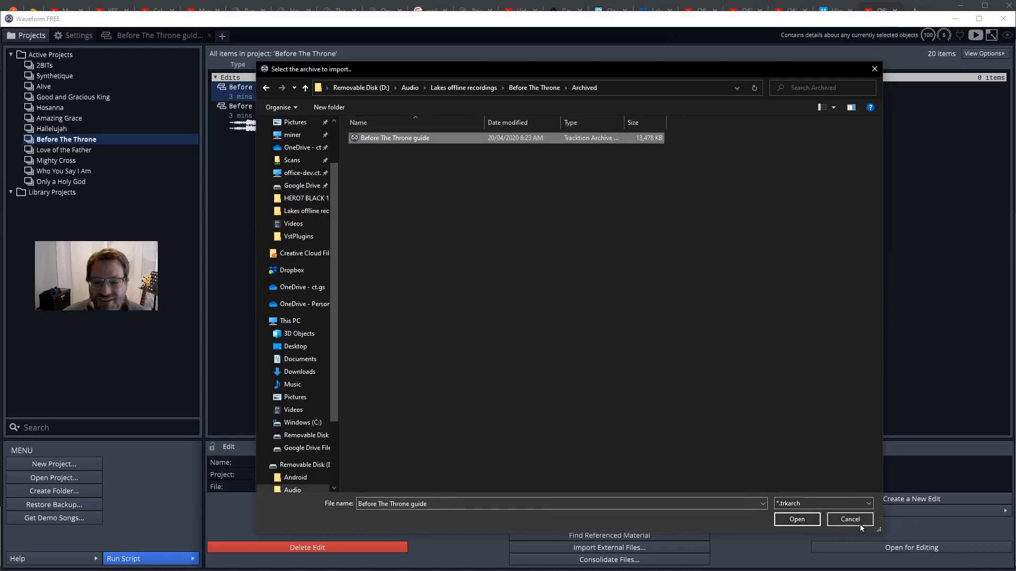
left_click(797, 519)
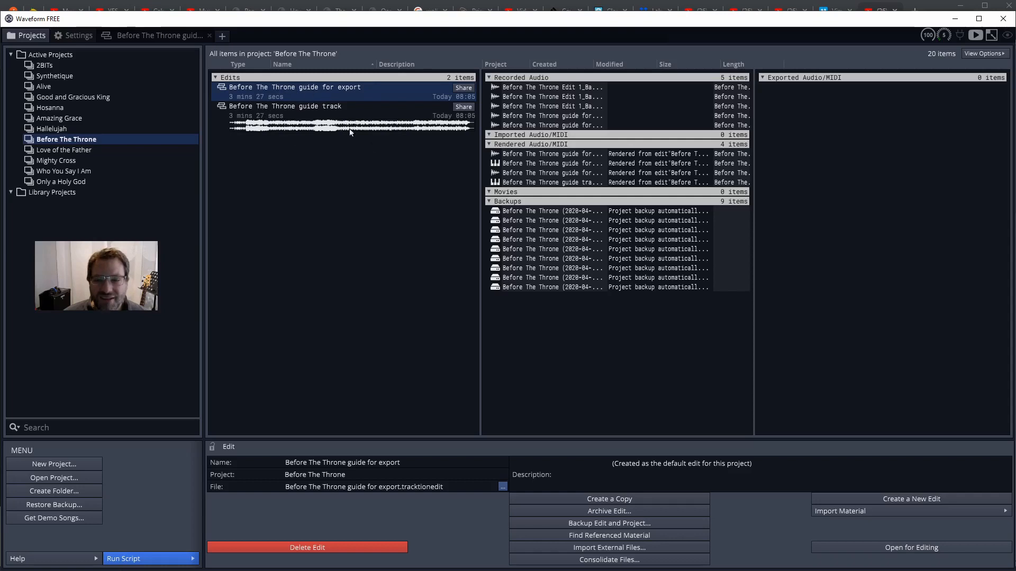
- Unpack the "4-4_Template" archive from the Downloads folder and add it to the Before The Throne project
left_click(819, 511)
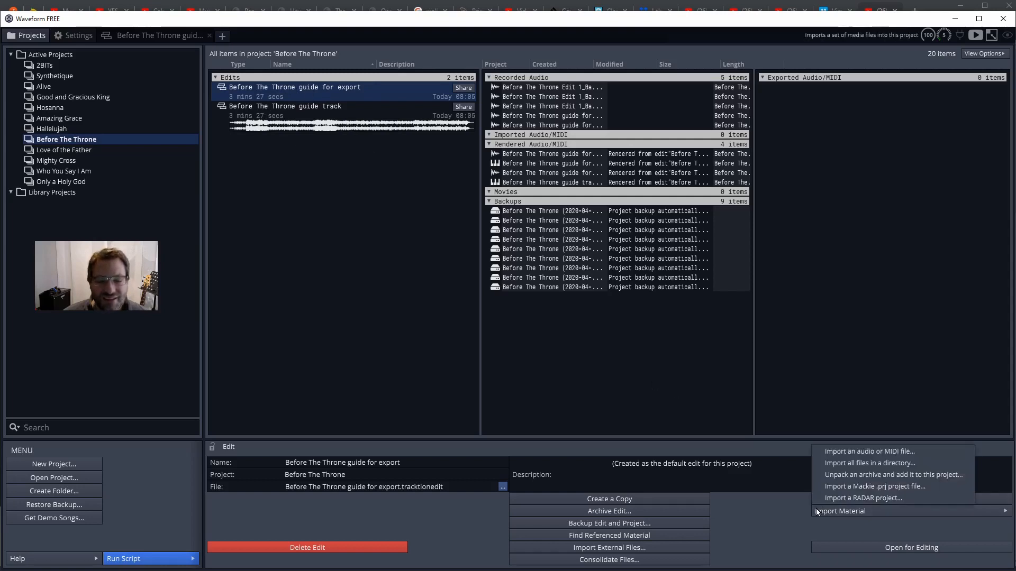
left_click(841, 477)
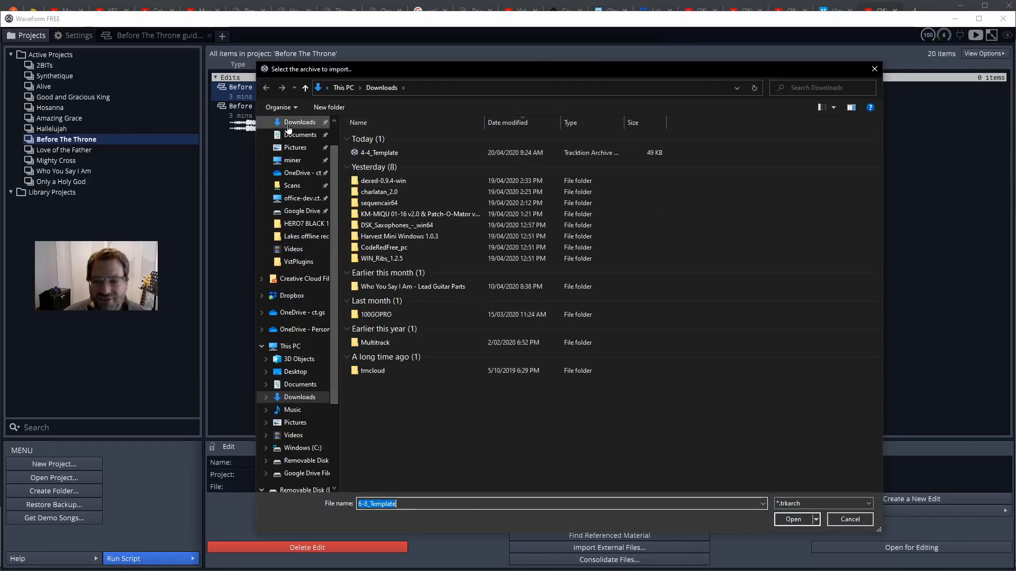
left_click(286, 122)
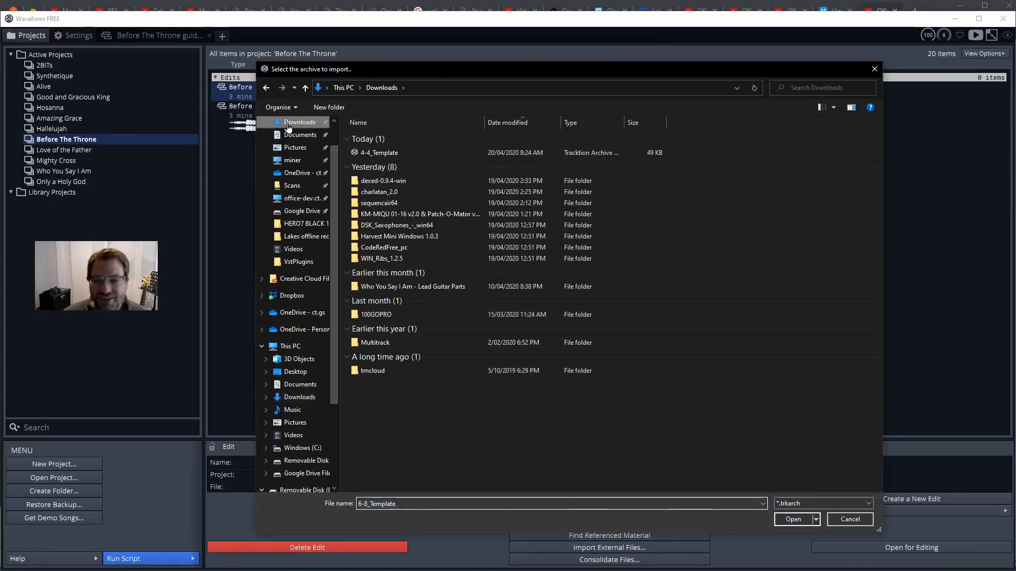
double_click(377, 154)
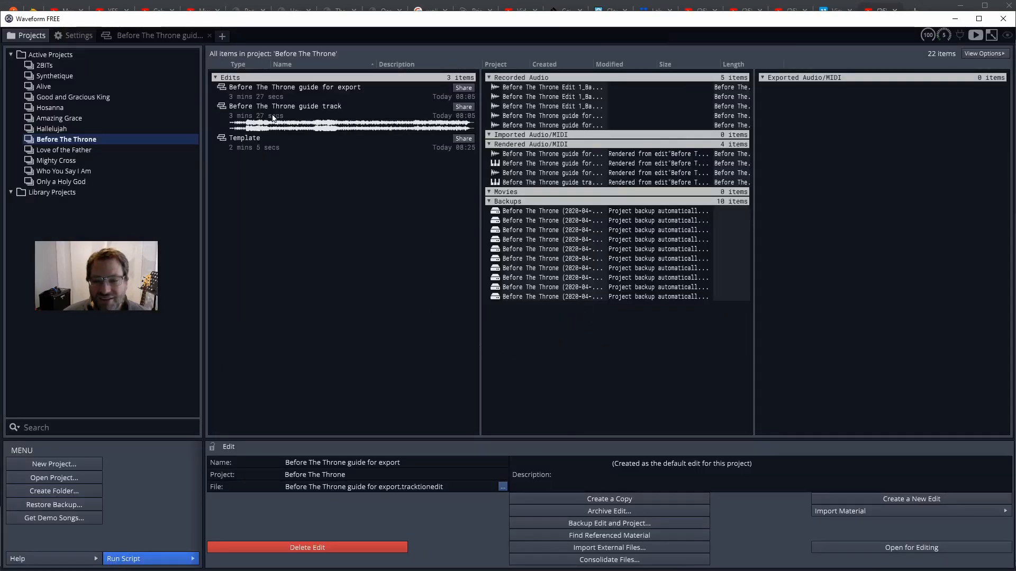
- Open the imported Template edit from the Before The Throne project
left_click(250, 143)
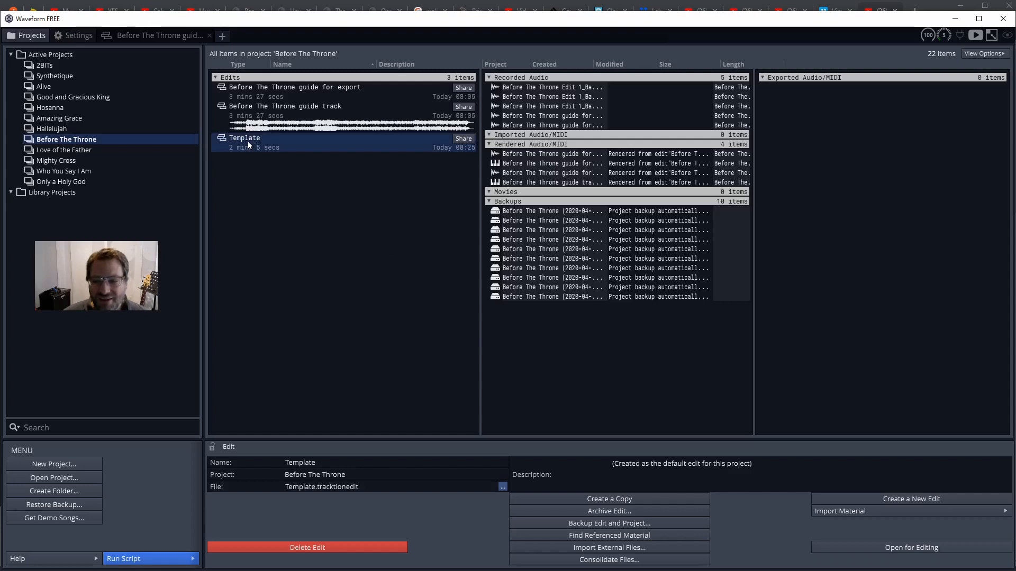
double_click(248, 144)
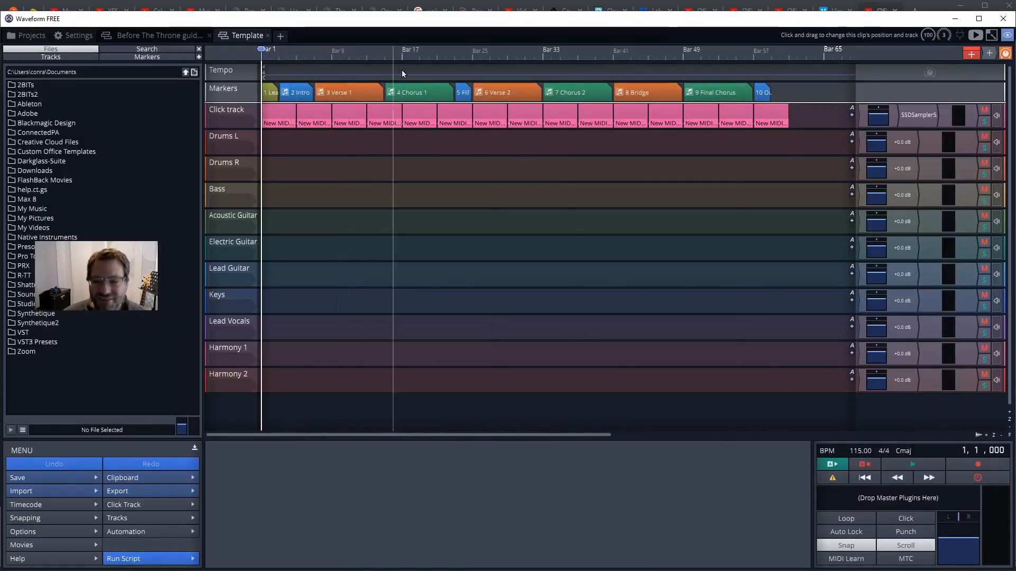
left_click(266, 33)
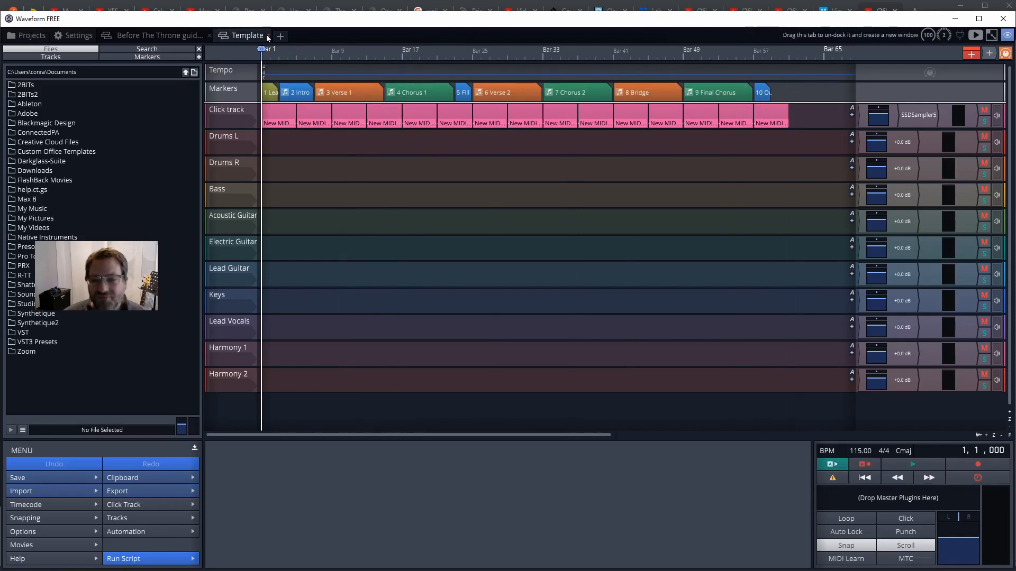
- Return from the Template edit to the Before The Throne guide edit and delete its Track 9 and Melody track
left_click(33, 35)
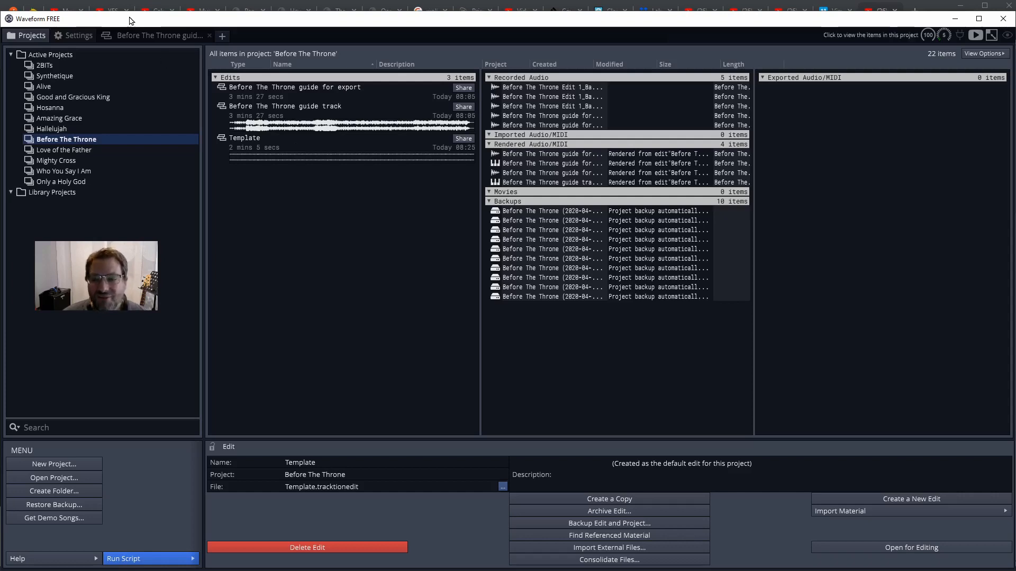
left_click(141, 40)
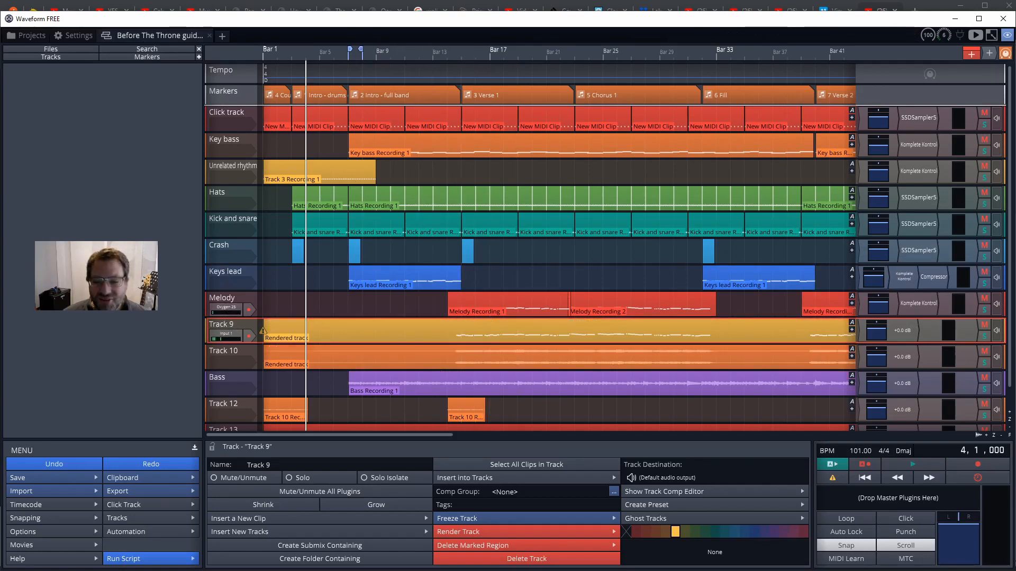
right_click(238, 327)
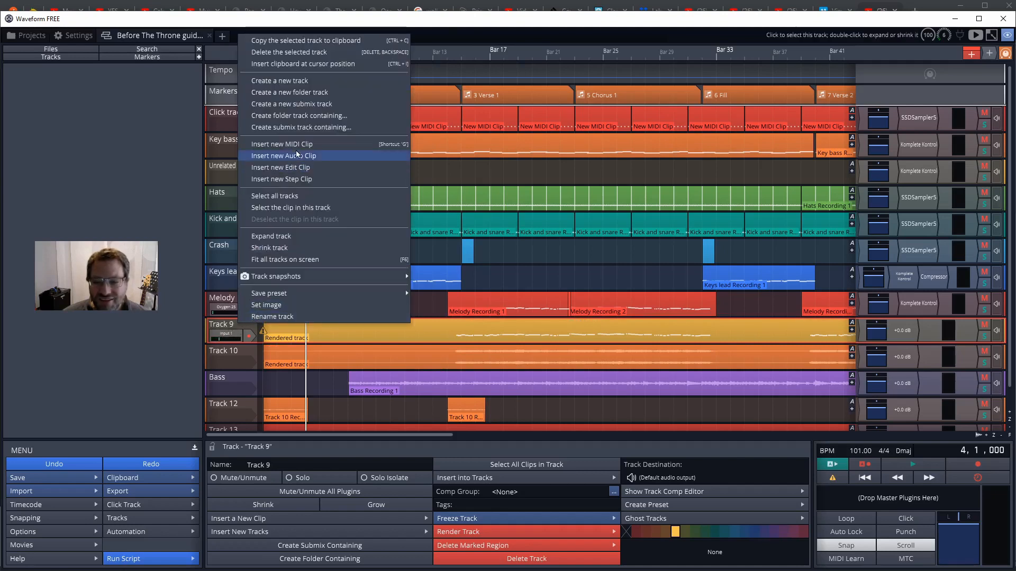
left_click(305, 55)
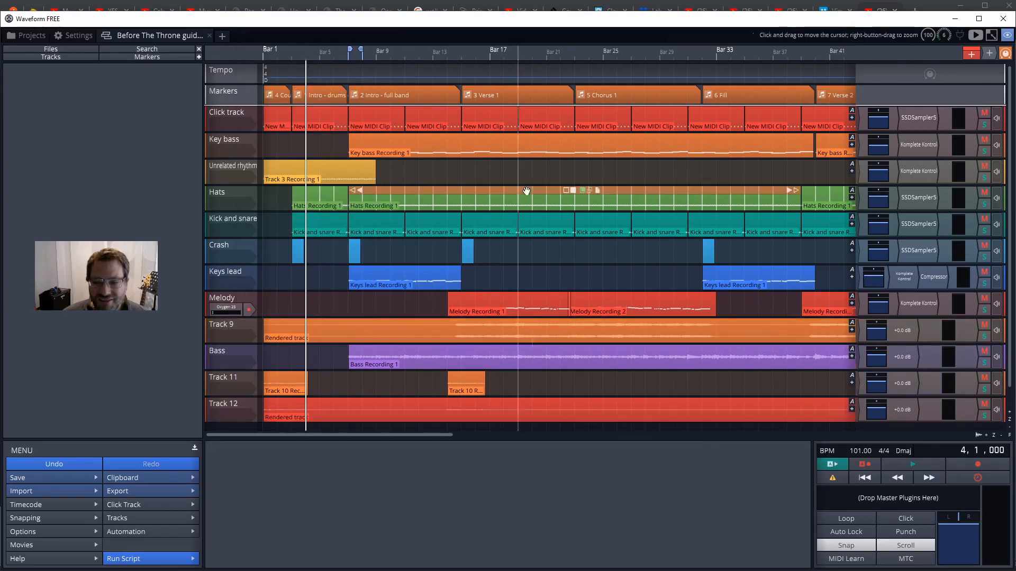
left_click(230, 294)
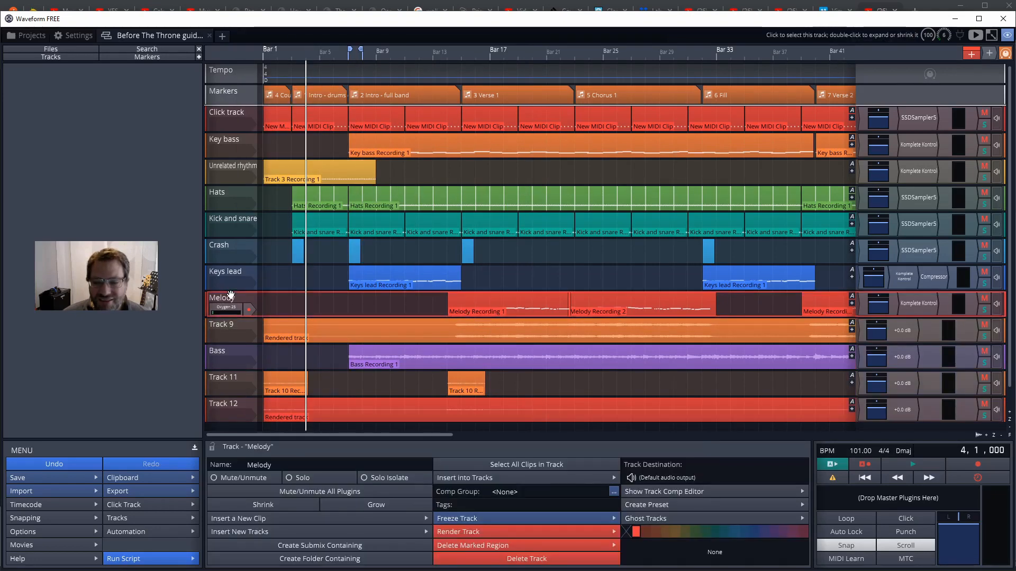
right_click(231, 294)
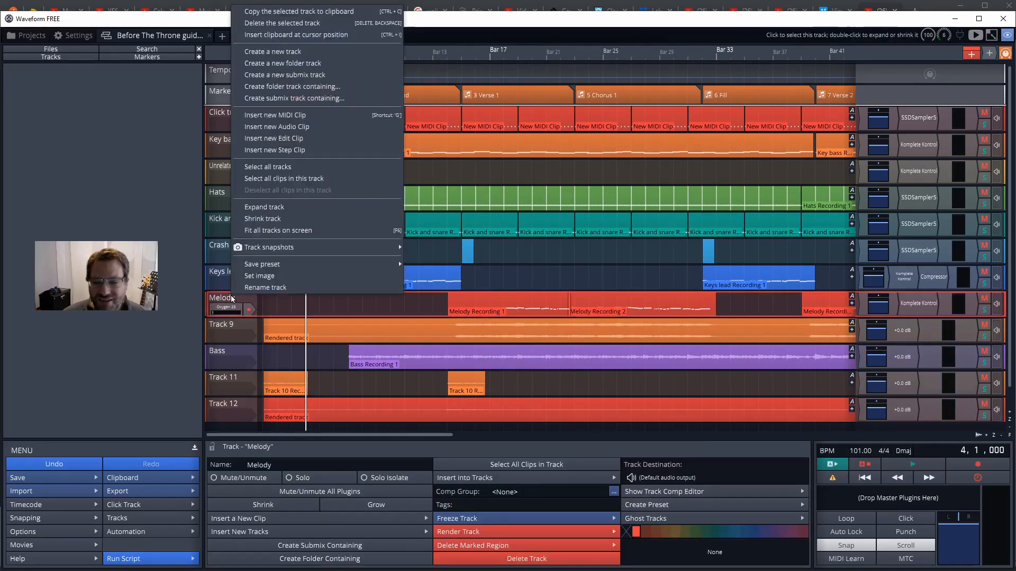
left_click(268, 23)
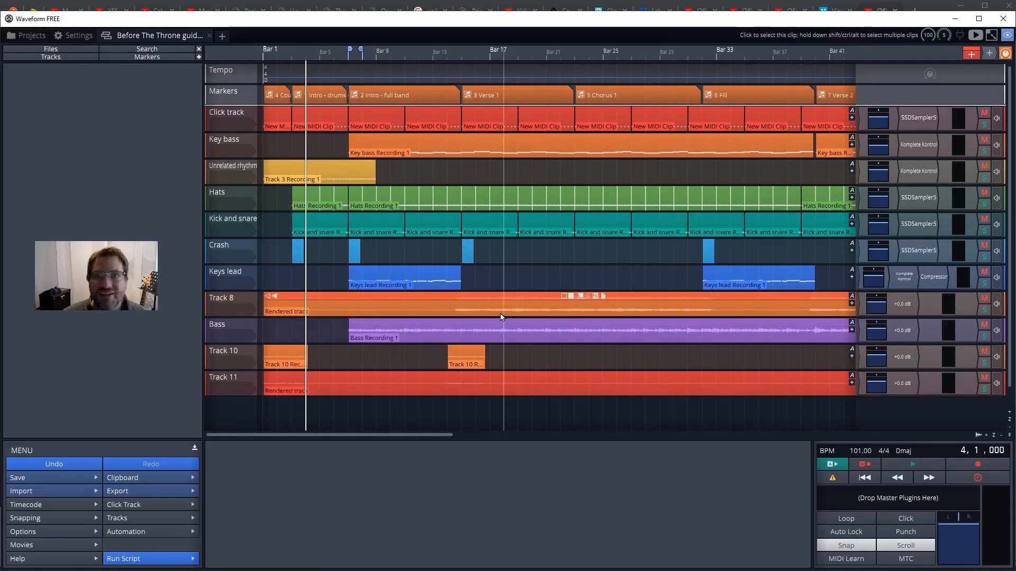
mouse_move(499, 313)
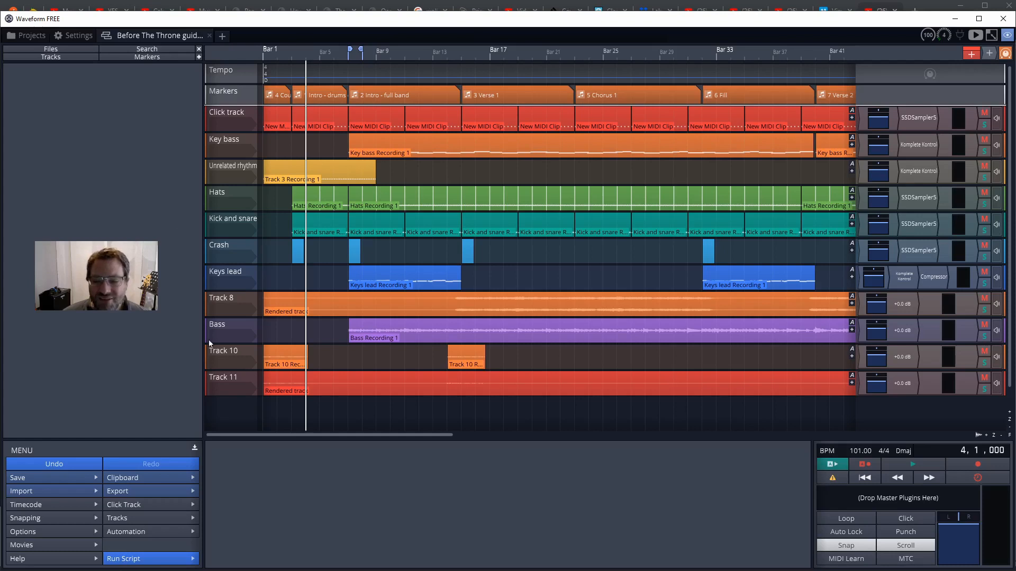
- Return the playback cursor to the start of the edit and create a new empty track below Track 11
key("Home")
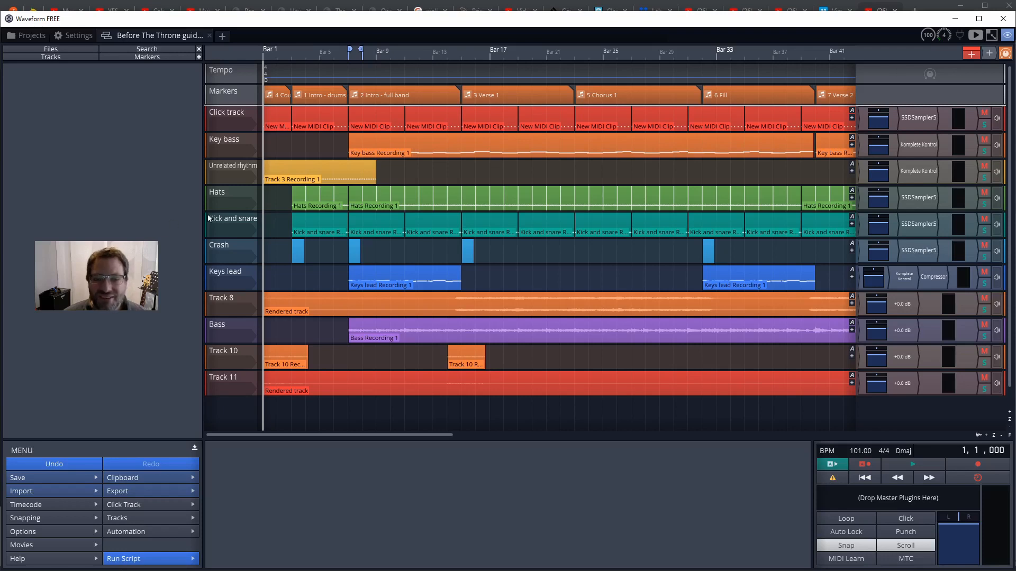
key("alt+Tab")
left_click_drag(173, 40, 169, 48)
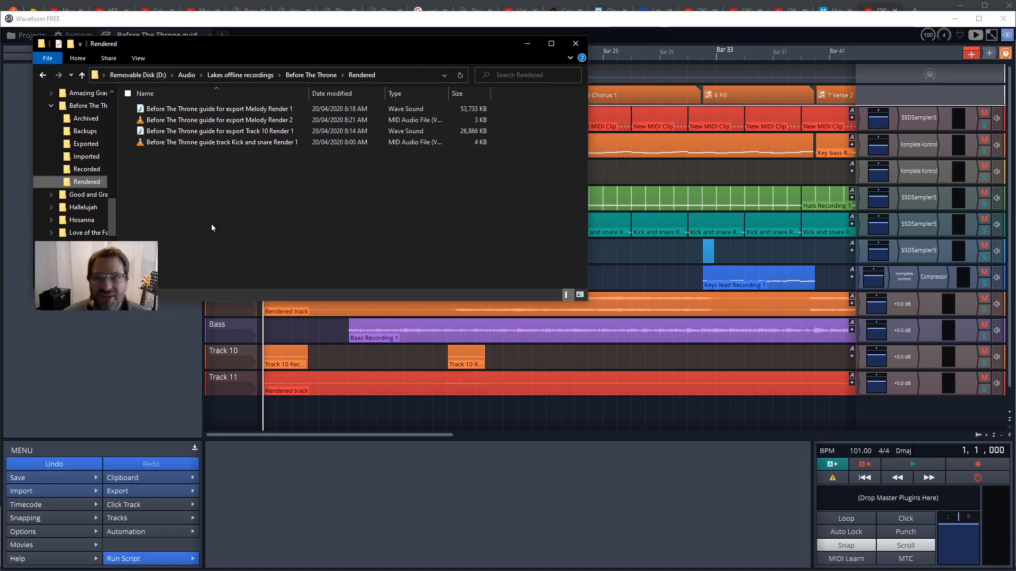
left_click(234, 411)
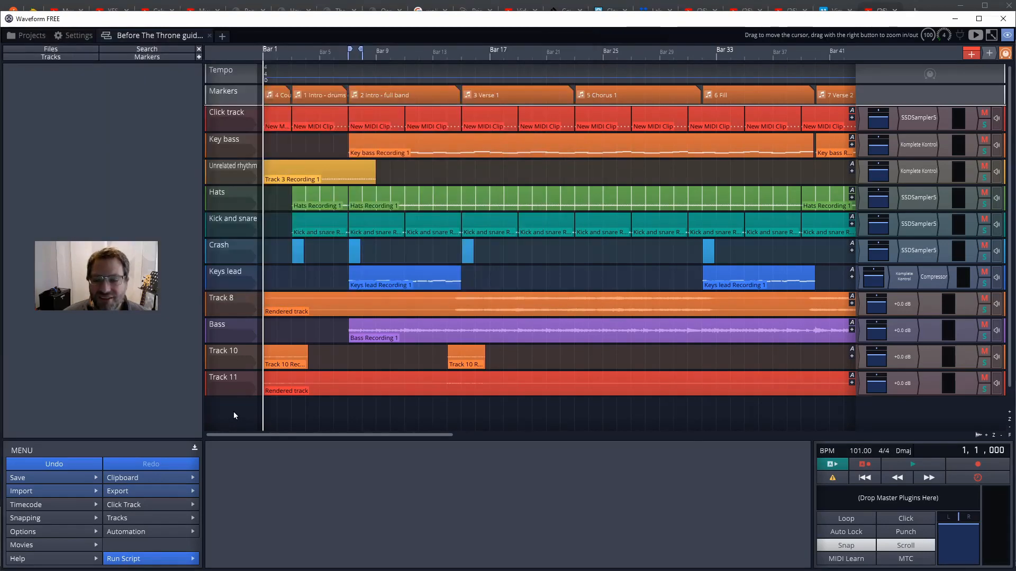
right_click(233, 411)
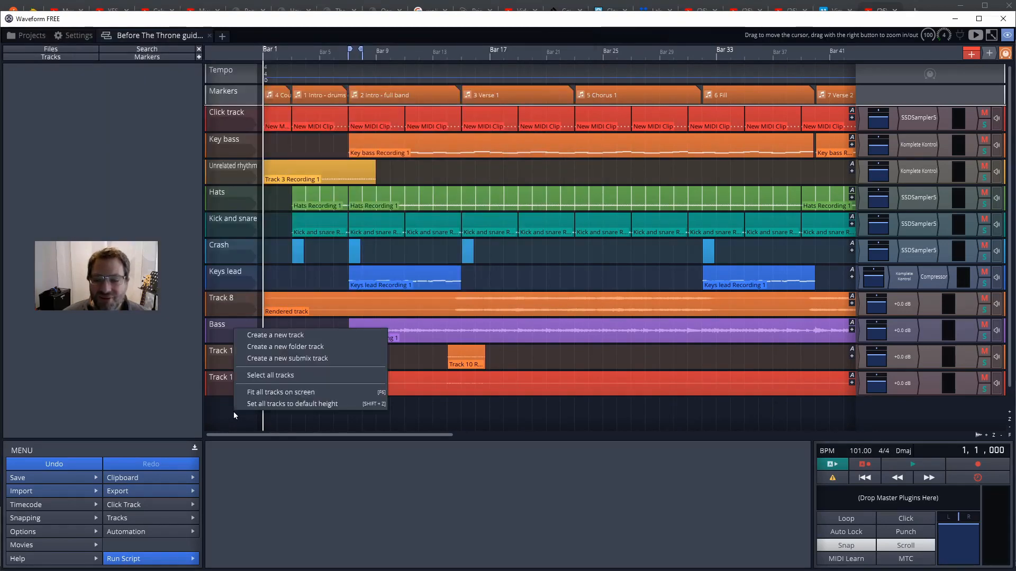
left_click(262, 335)
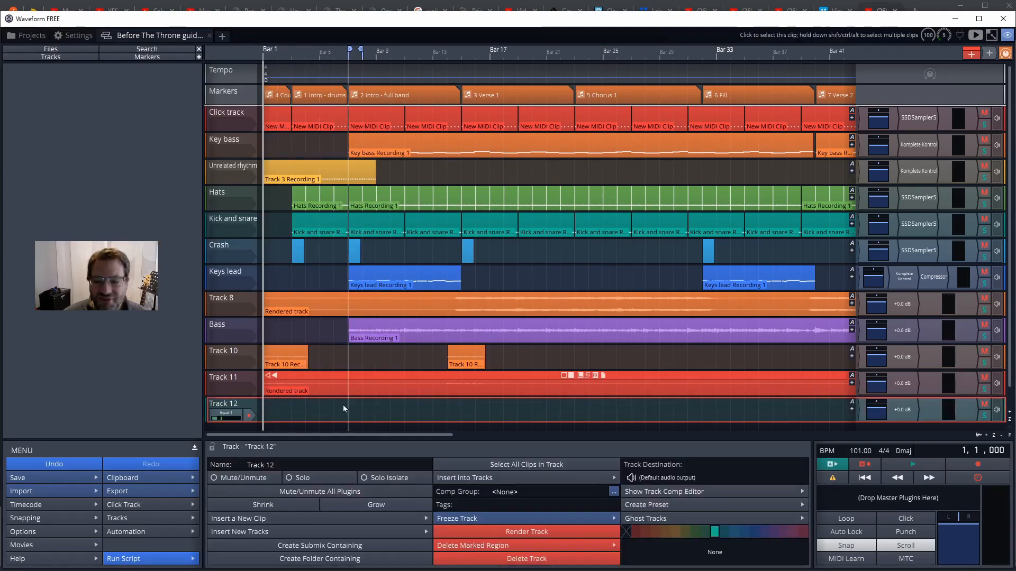
- Import the "Before The Throne guide for export Track 10 Render 1" WAV onto Track 12 without copying, placed at its BWAV timestamp
left_click(109, 570)
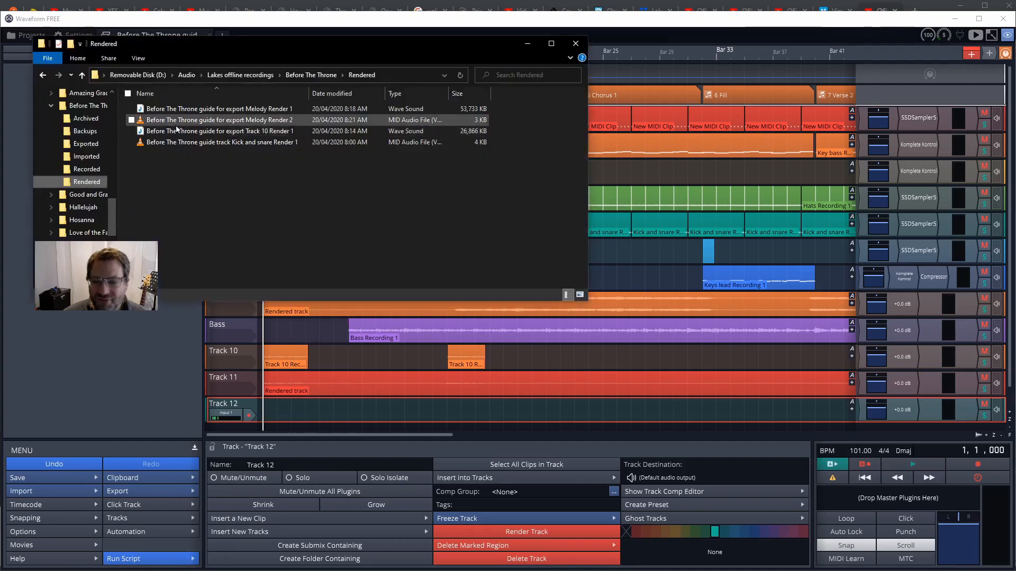
left_click_drag(186, 135, 268, 410)
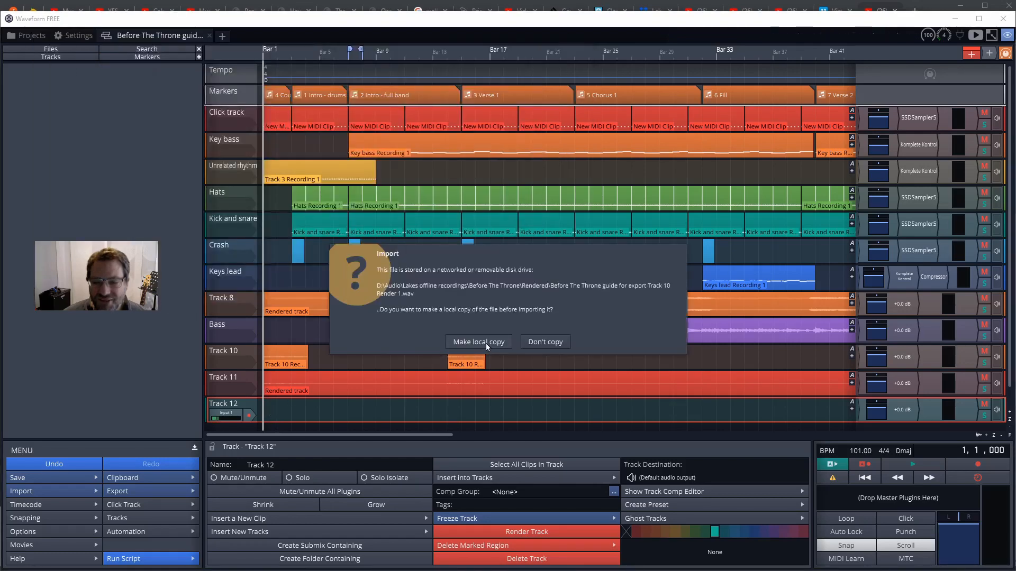
left_click(545, 342)
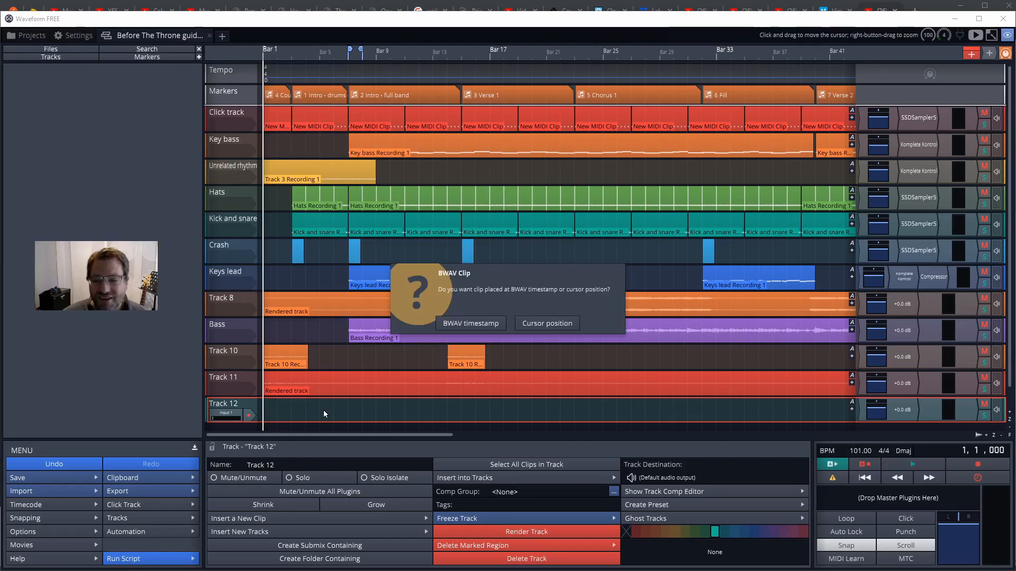
left_click(497, 323)
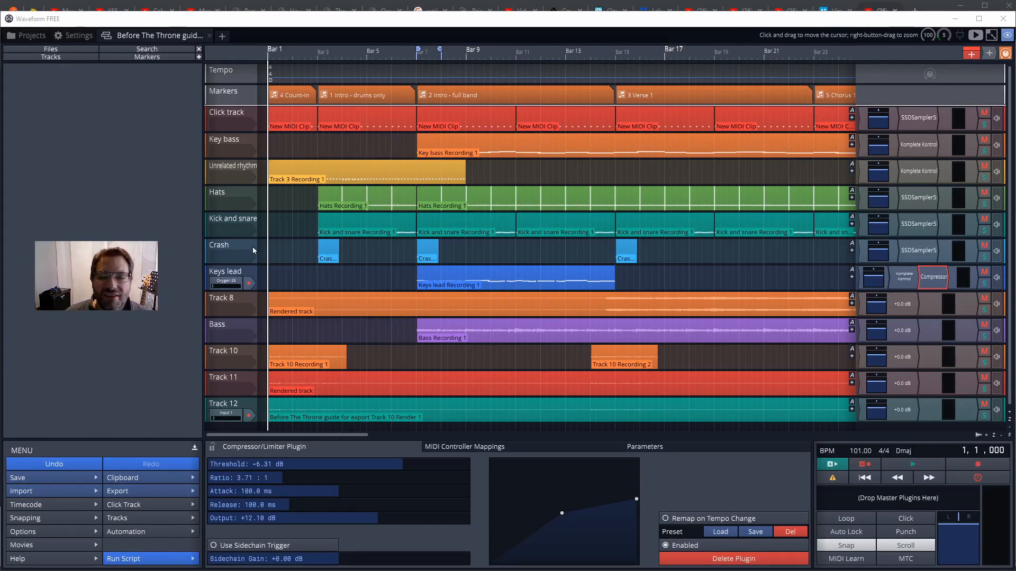
- Mute Tracks 8, 10, 11 and 12, leaving the Bass track active
scroll(232, 225, "down", 1)
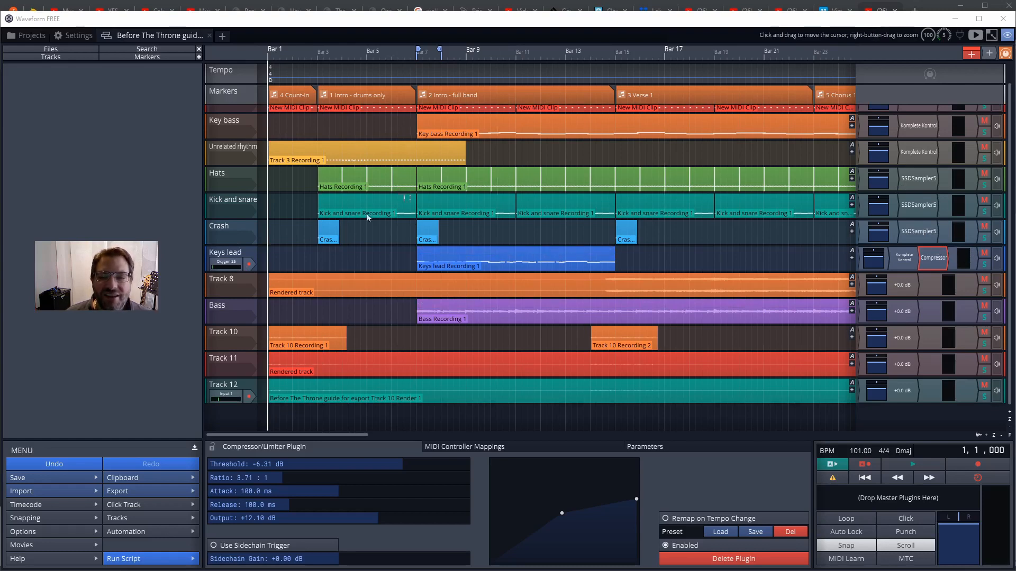
scroll(230, 192, "up", 1)
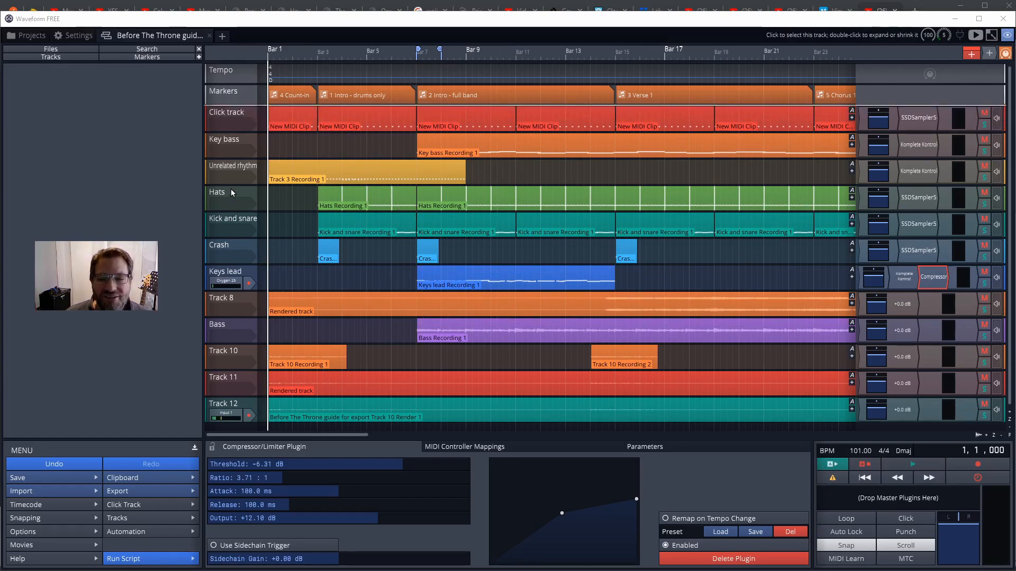
mouse_move(232, 189)
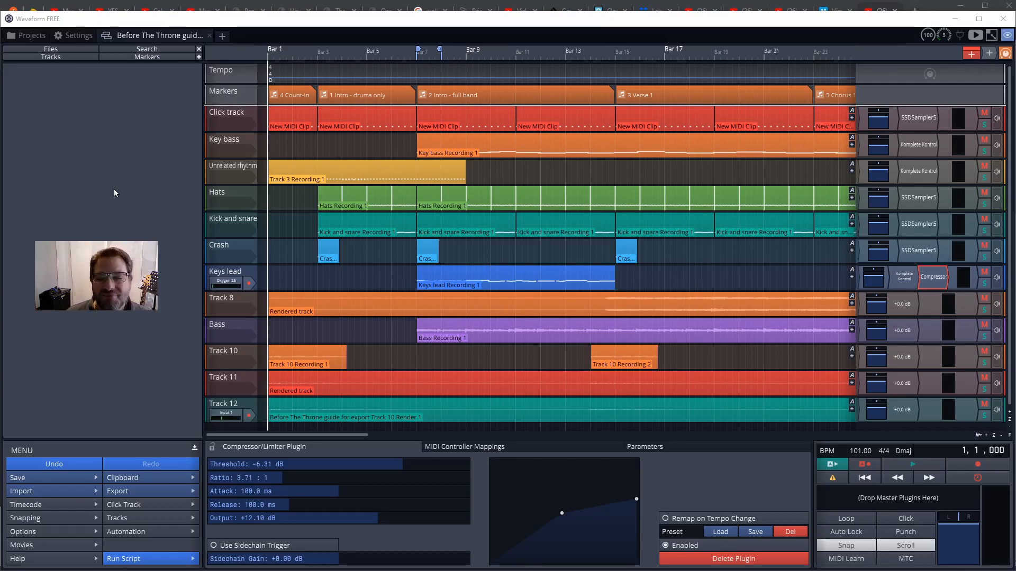
left_click(984, 405)
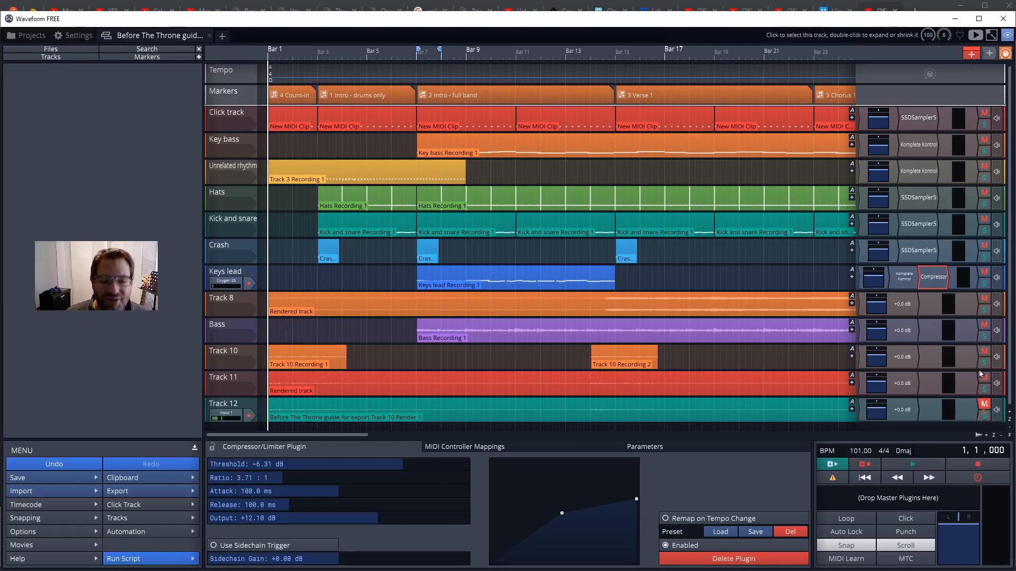
left_click(984, 377)
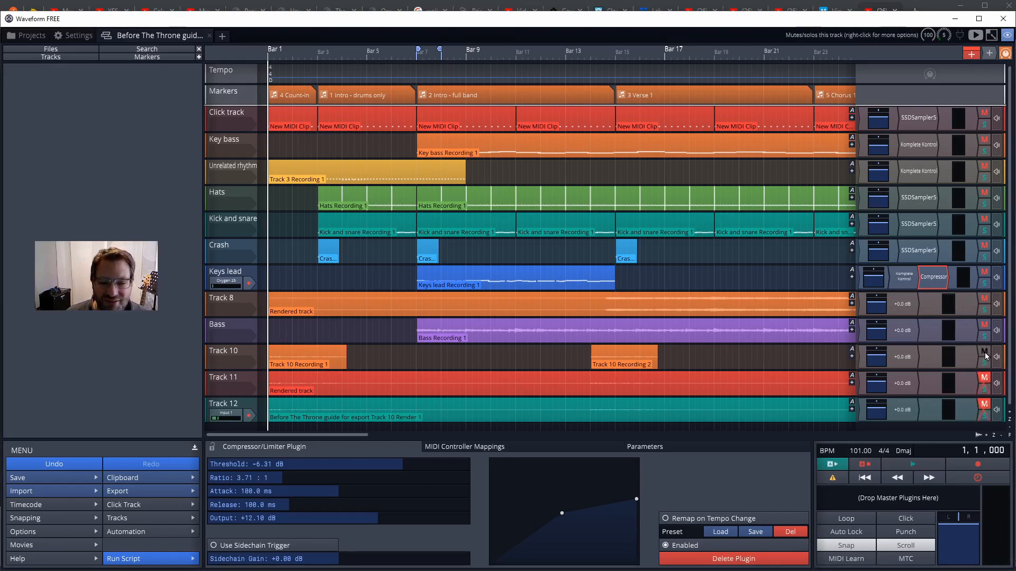
left_click(984, 351)
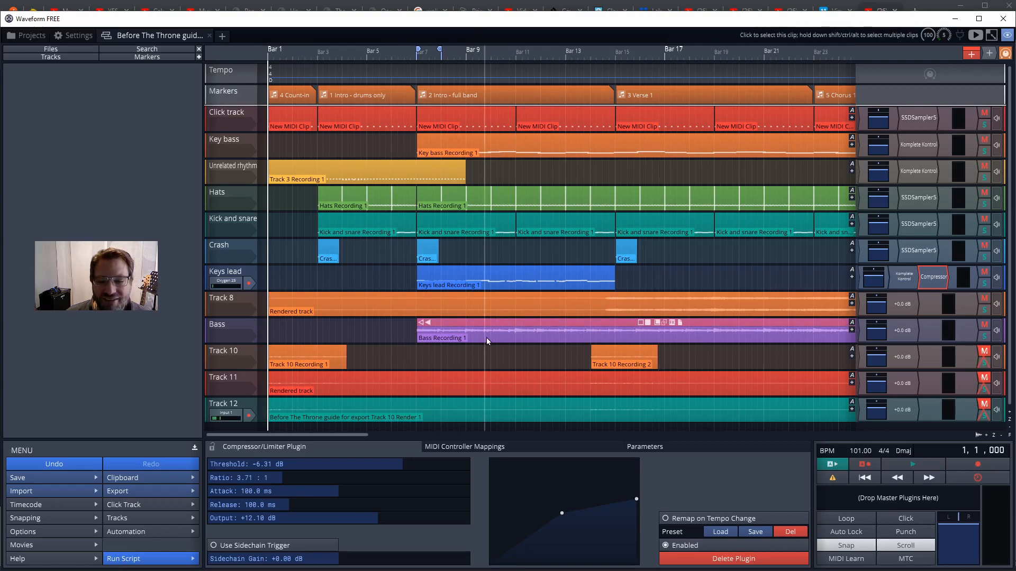
left_click(982, 300)
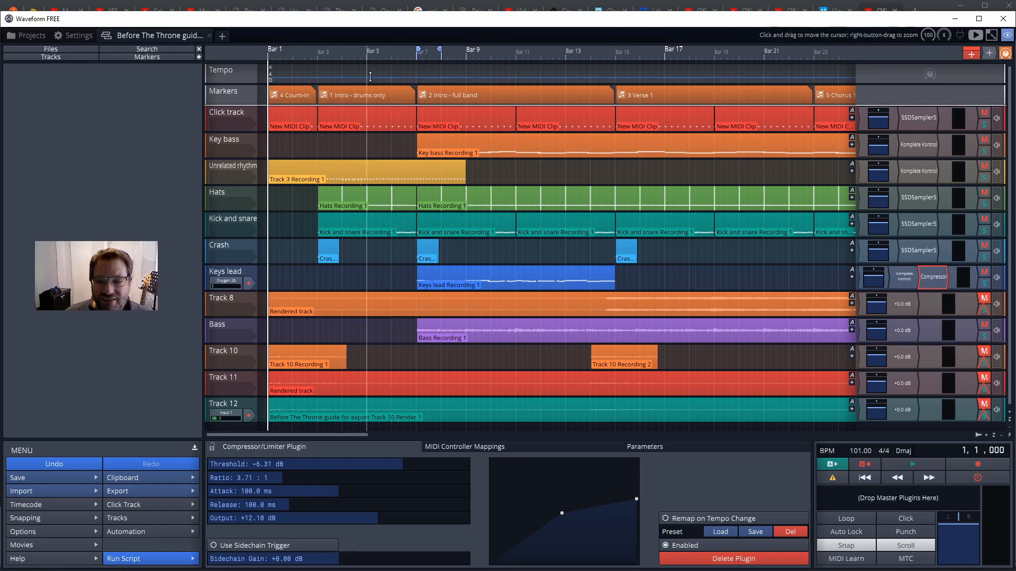
- Play the edit briefly from beat 3 of bar 5 to hear the unmuted tracks
left_click(379, 142)
key("space")
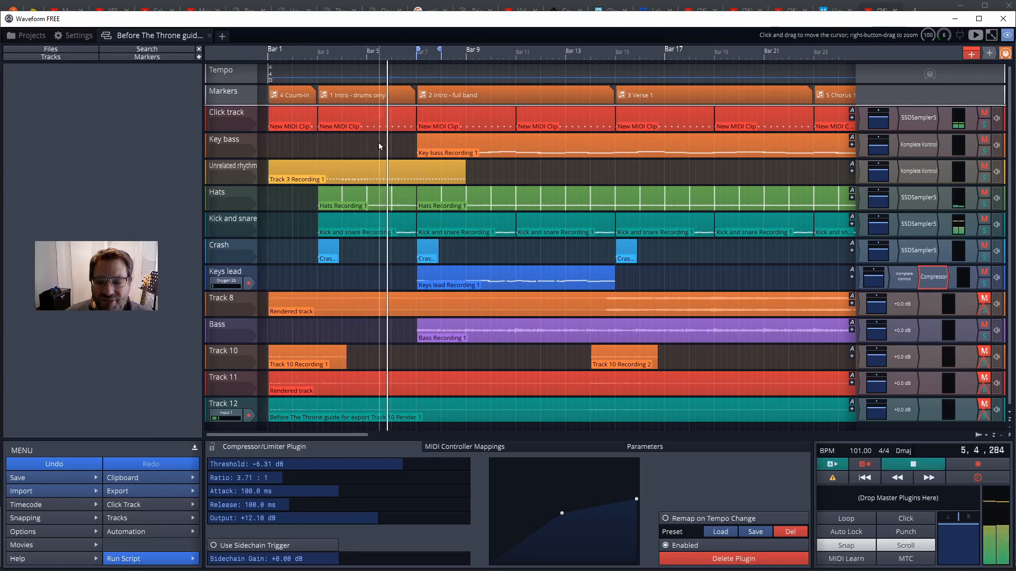
key("space")
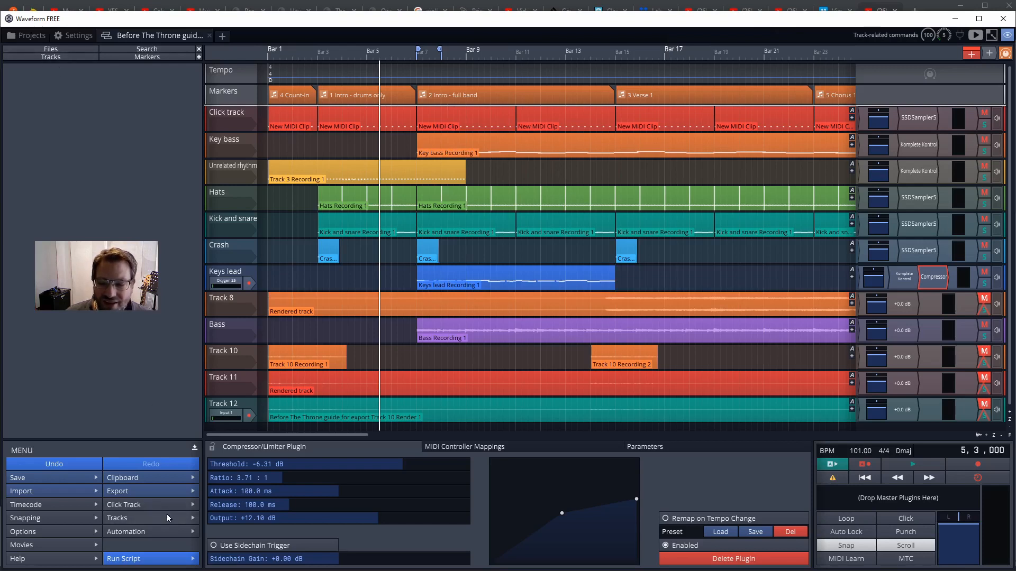
- Collapse the lower control area, view the main menu and Compressor/Limiter properties as pop-ups, and restore the full controls
left_click(194, 449)
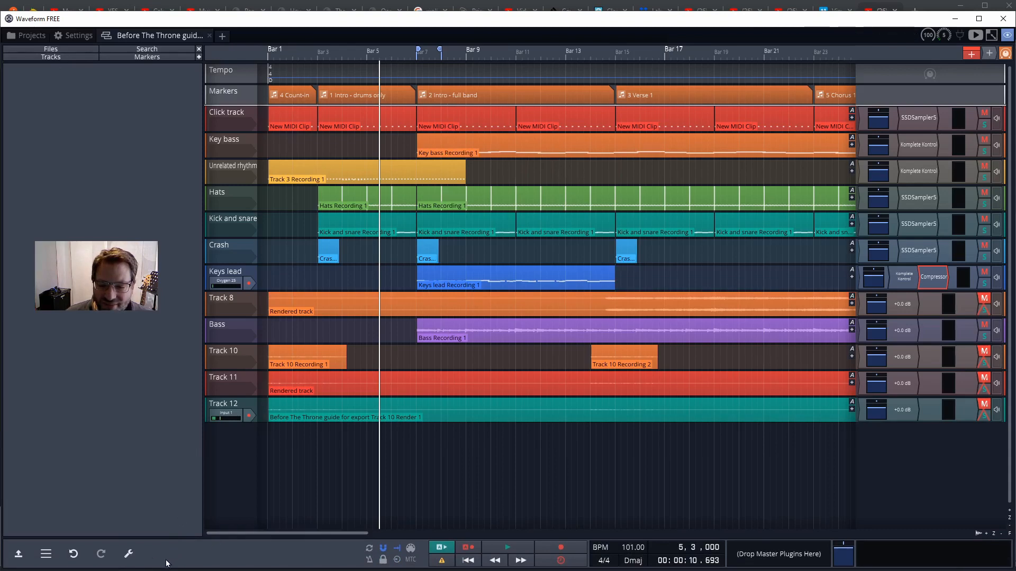
left_click(19, 555)
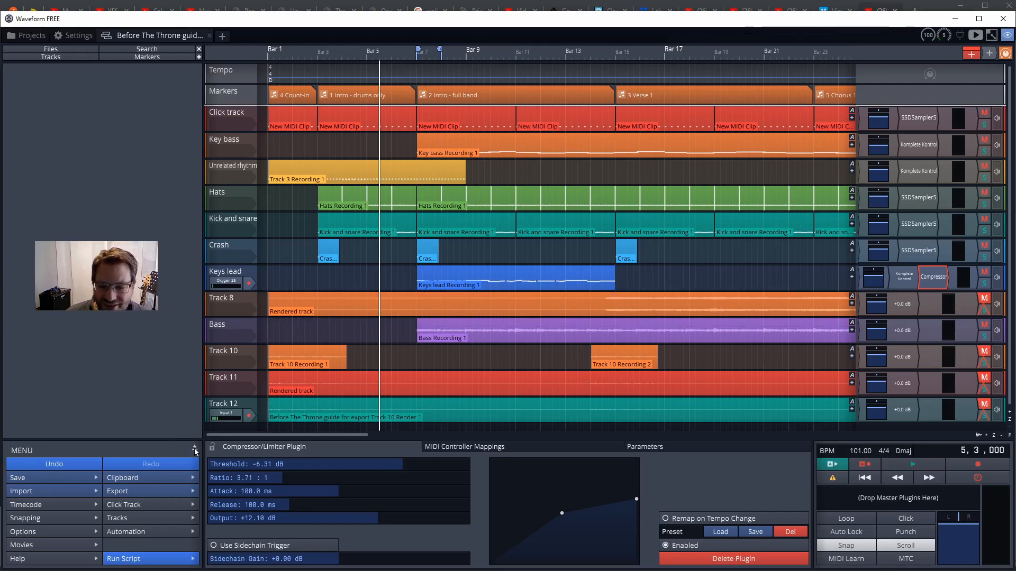
left_click(195, 448)
left_click(46, 554)
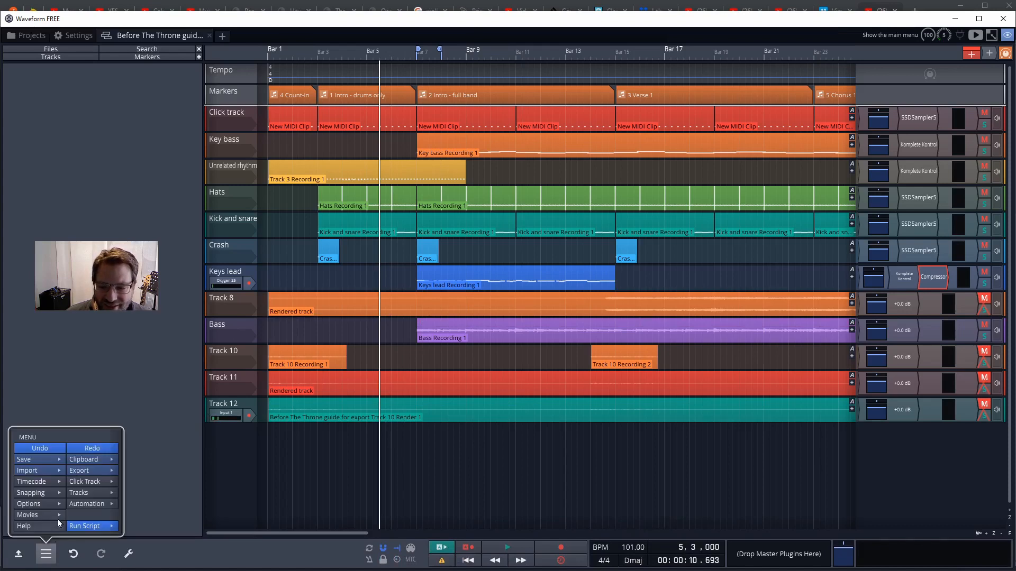
left_click(128, 554)
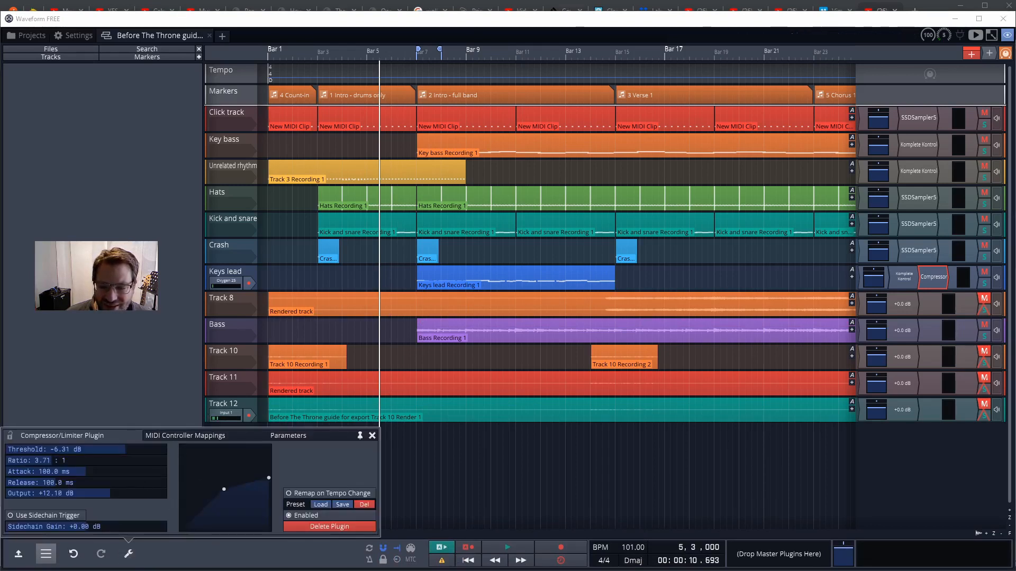
left_click(19, 555)
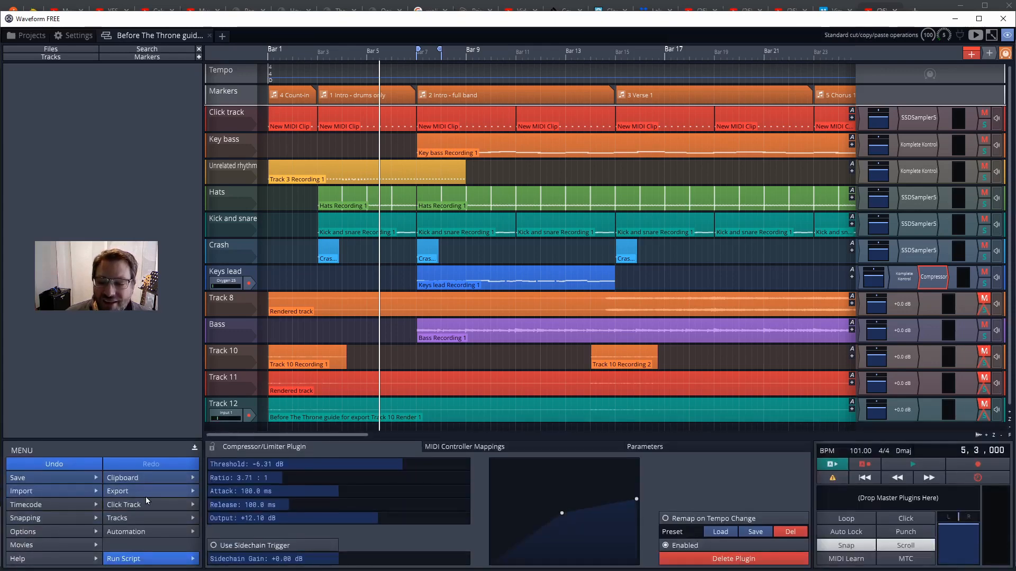
- Render the edit to "Before The Throne guide for export Export 1.wav" in the Exported folder as a stereo 44100 Hz, 16-bit WAV
left_click(154, 494)
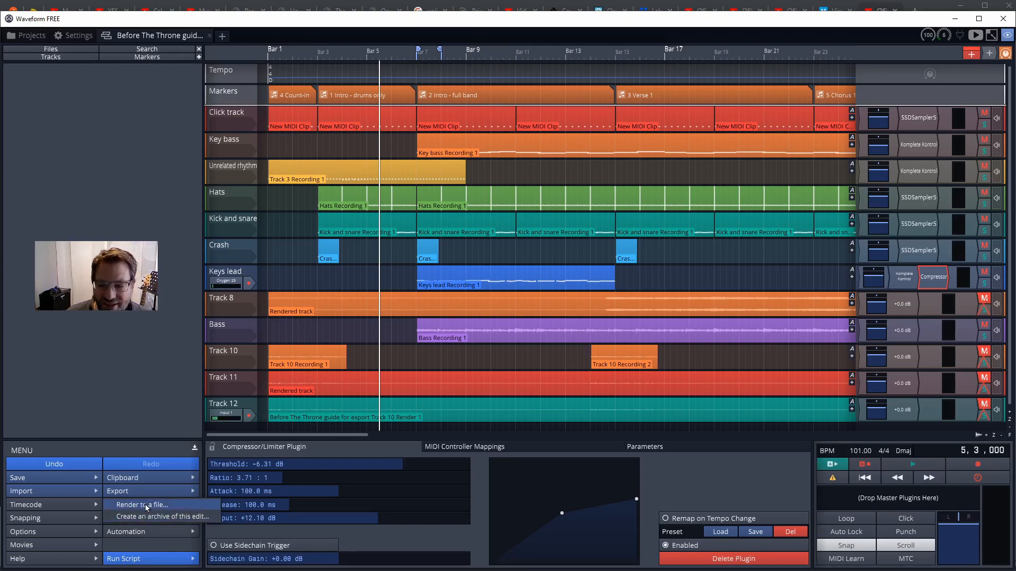
left_click(146, 505)
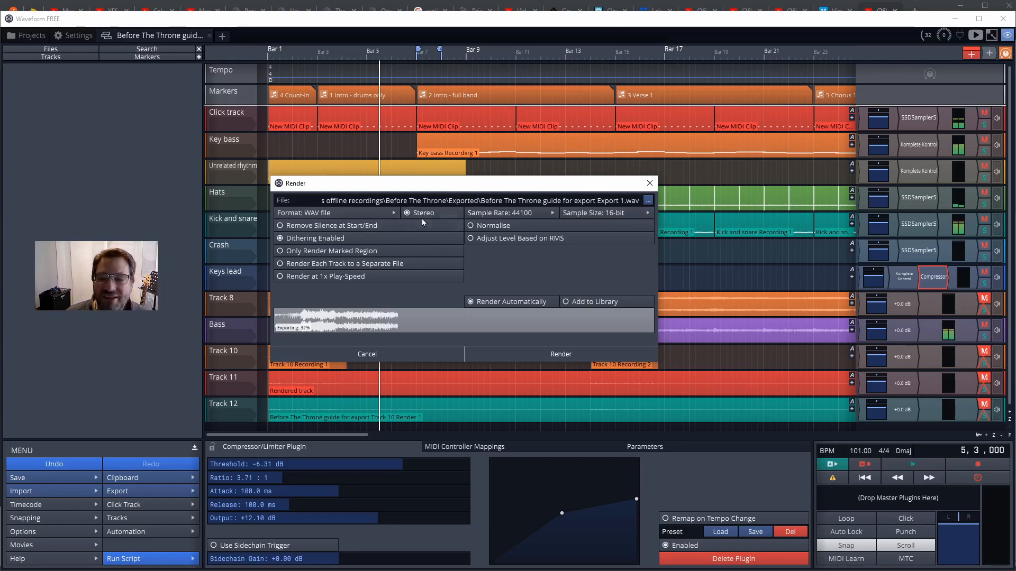
left_click(370, 213)
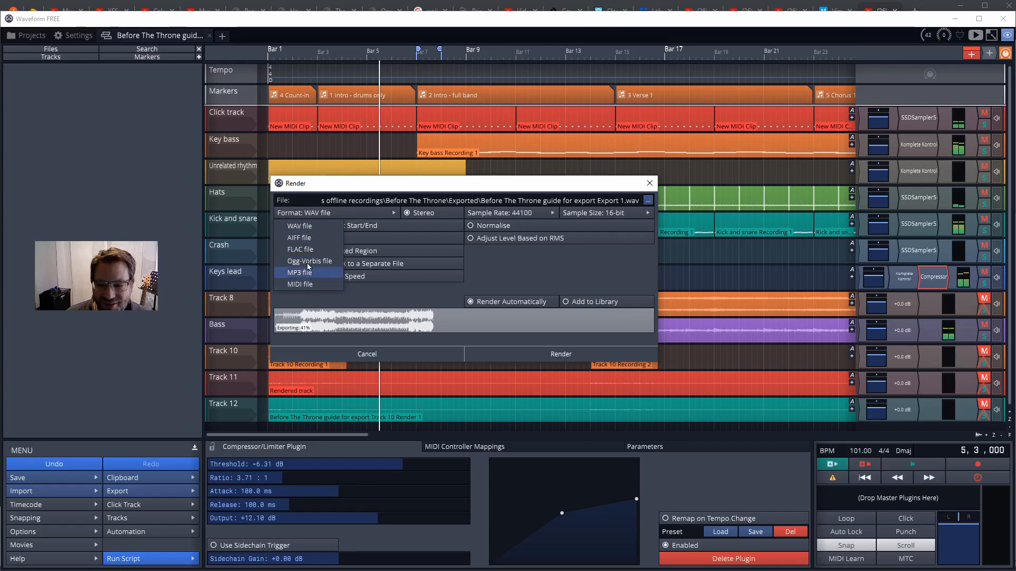
left_click(336, 217)
left_click(598, 214)
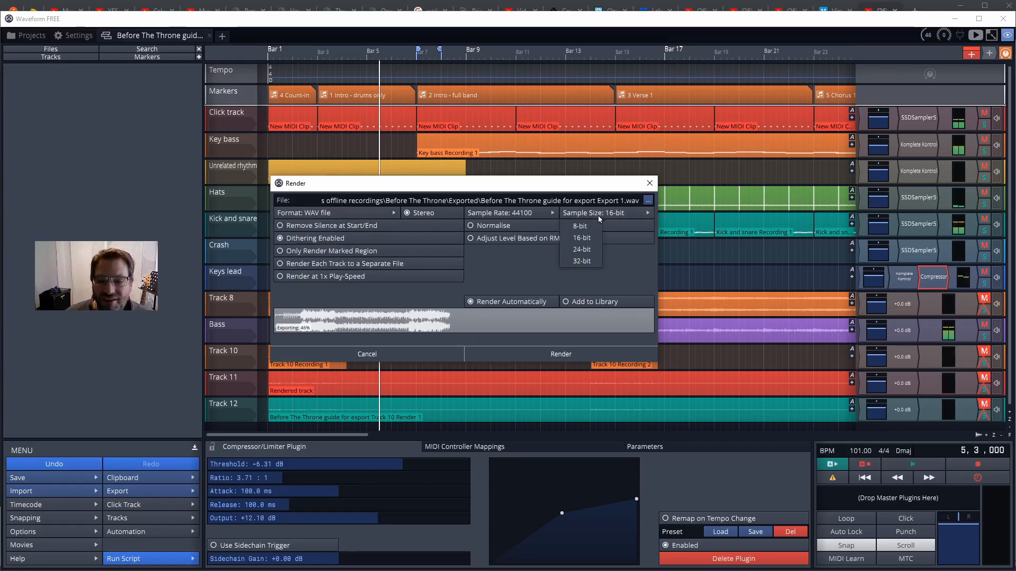
left_click(591, 215)
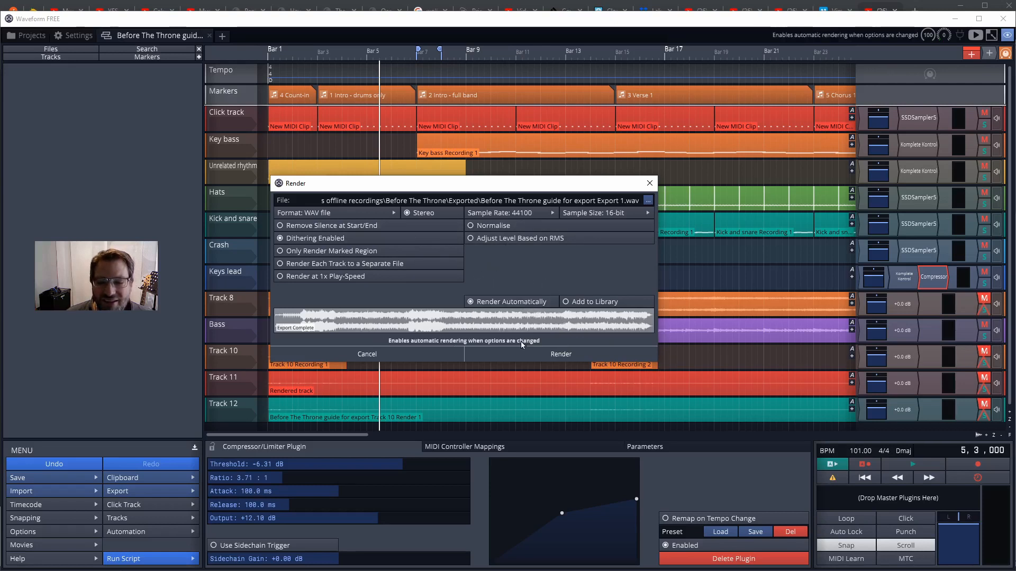
left_click(550, 355)
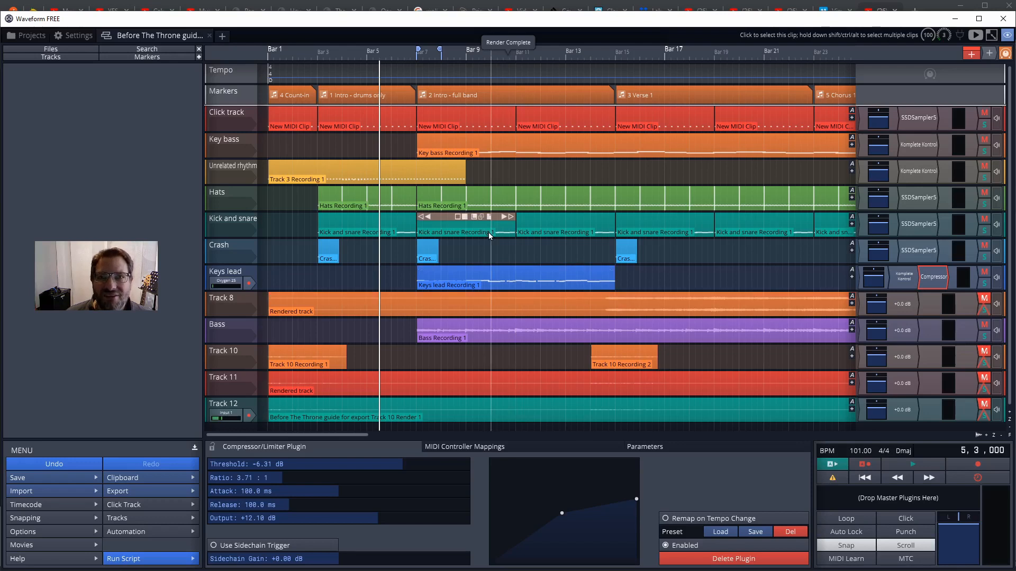
mouse_move(488, 234)
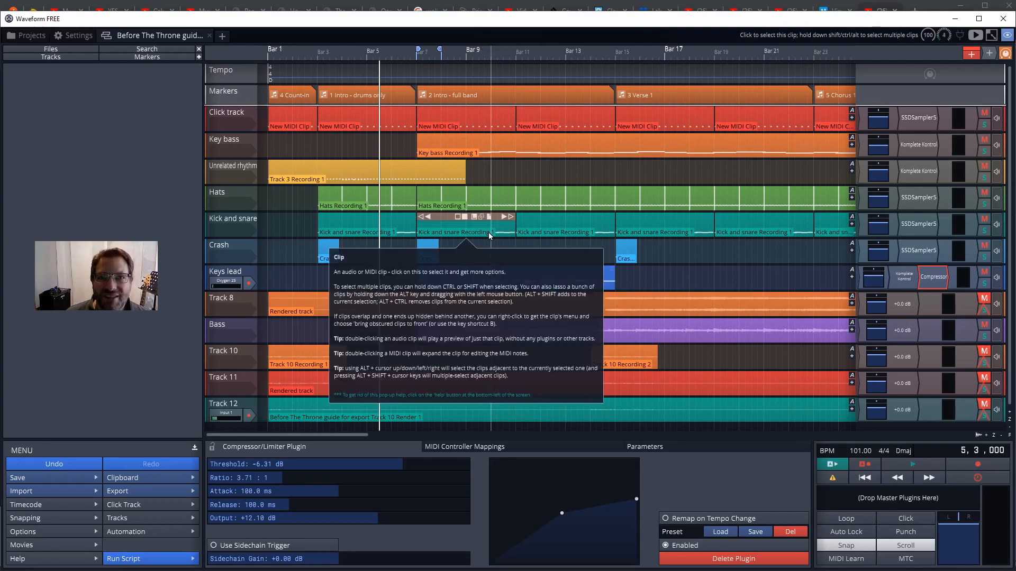